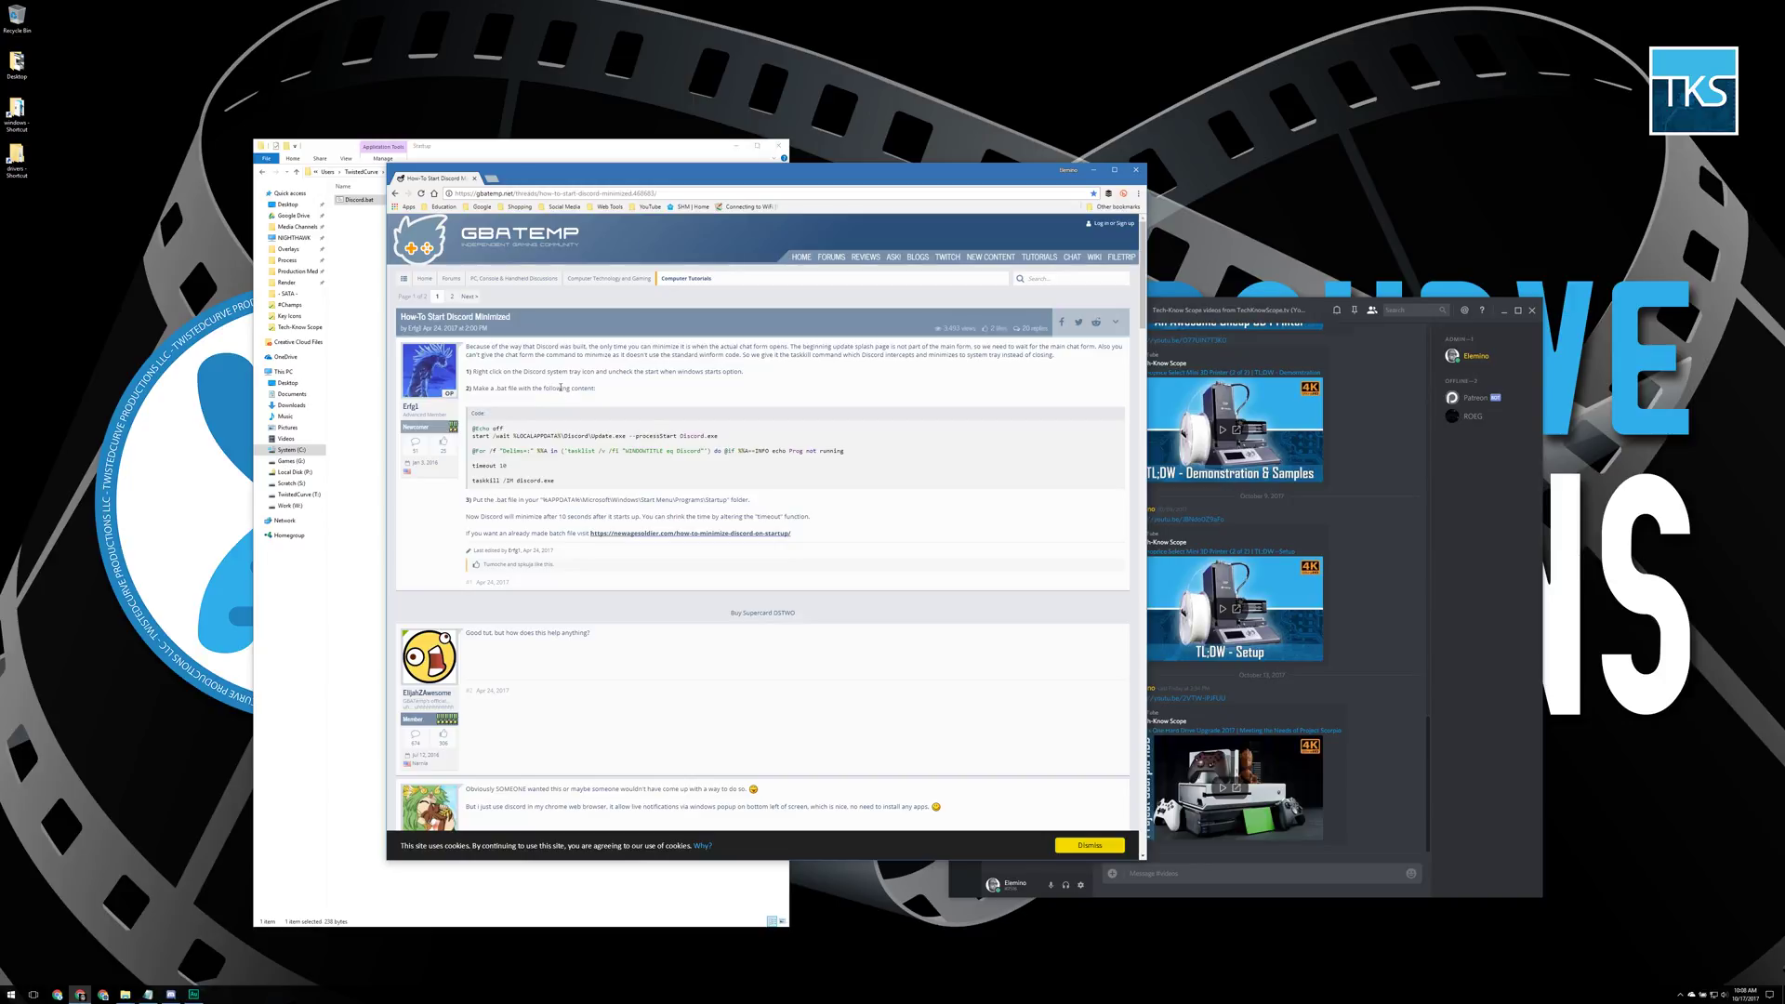
Shift the browser window clear of the folder window and highlight the %APPDATA%\Microsoft\Windows\Start Menu\Programs\Startup path in the tutorial post.
left_click_drag(599, 187, 704, 203)
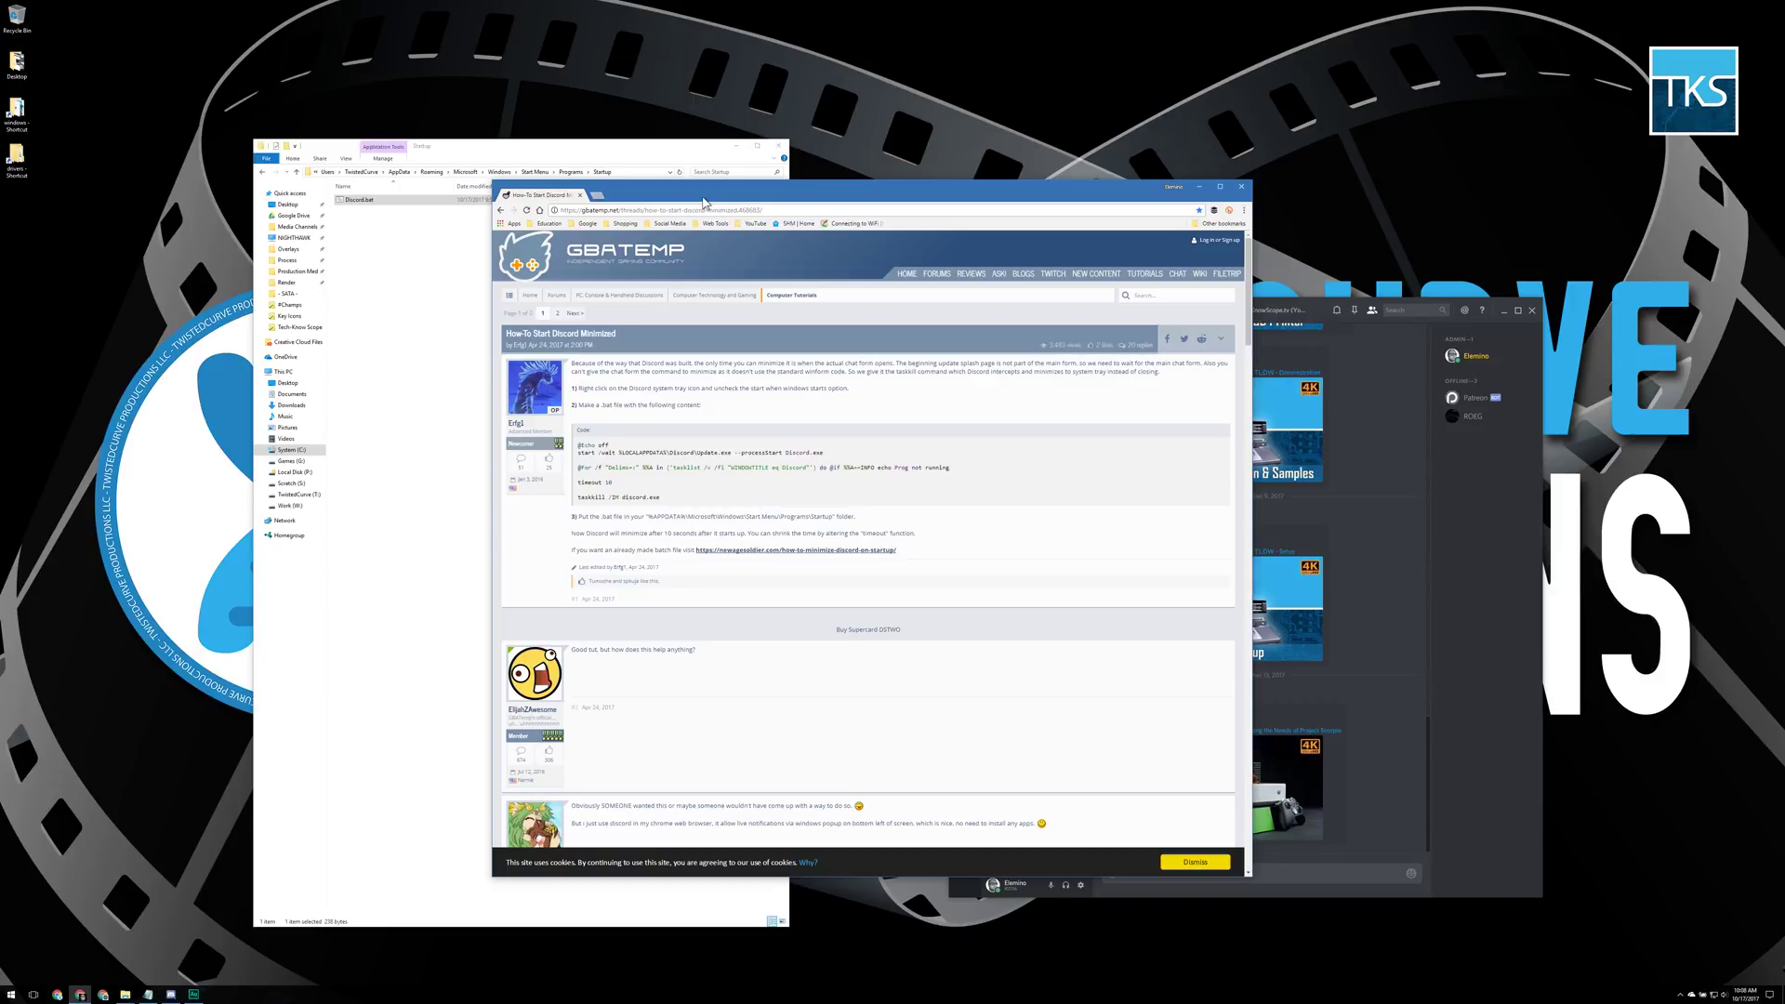
left_click_drag(703, 203, 725, 206)
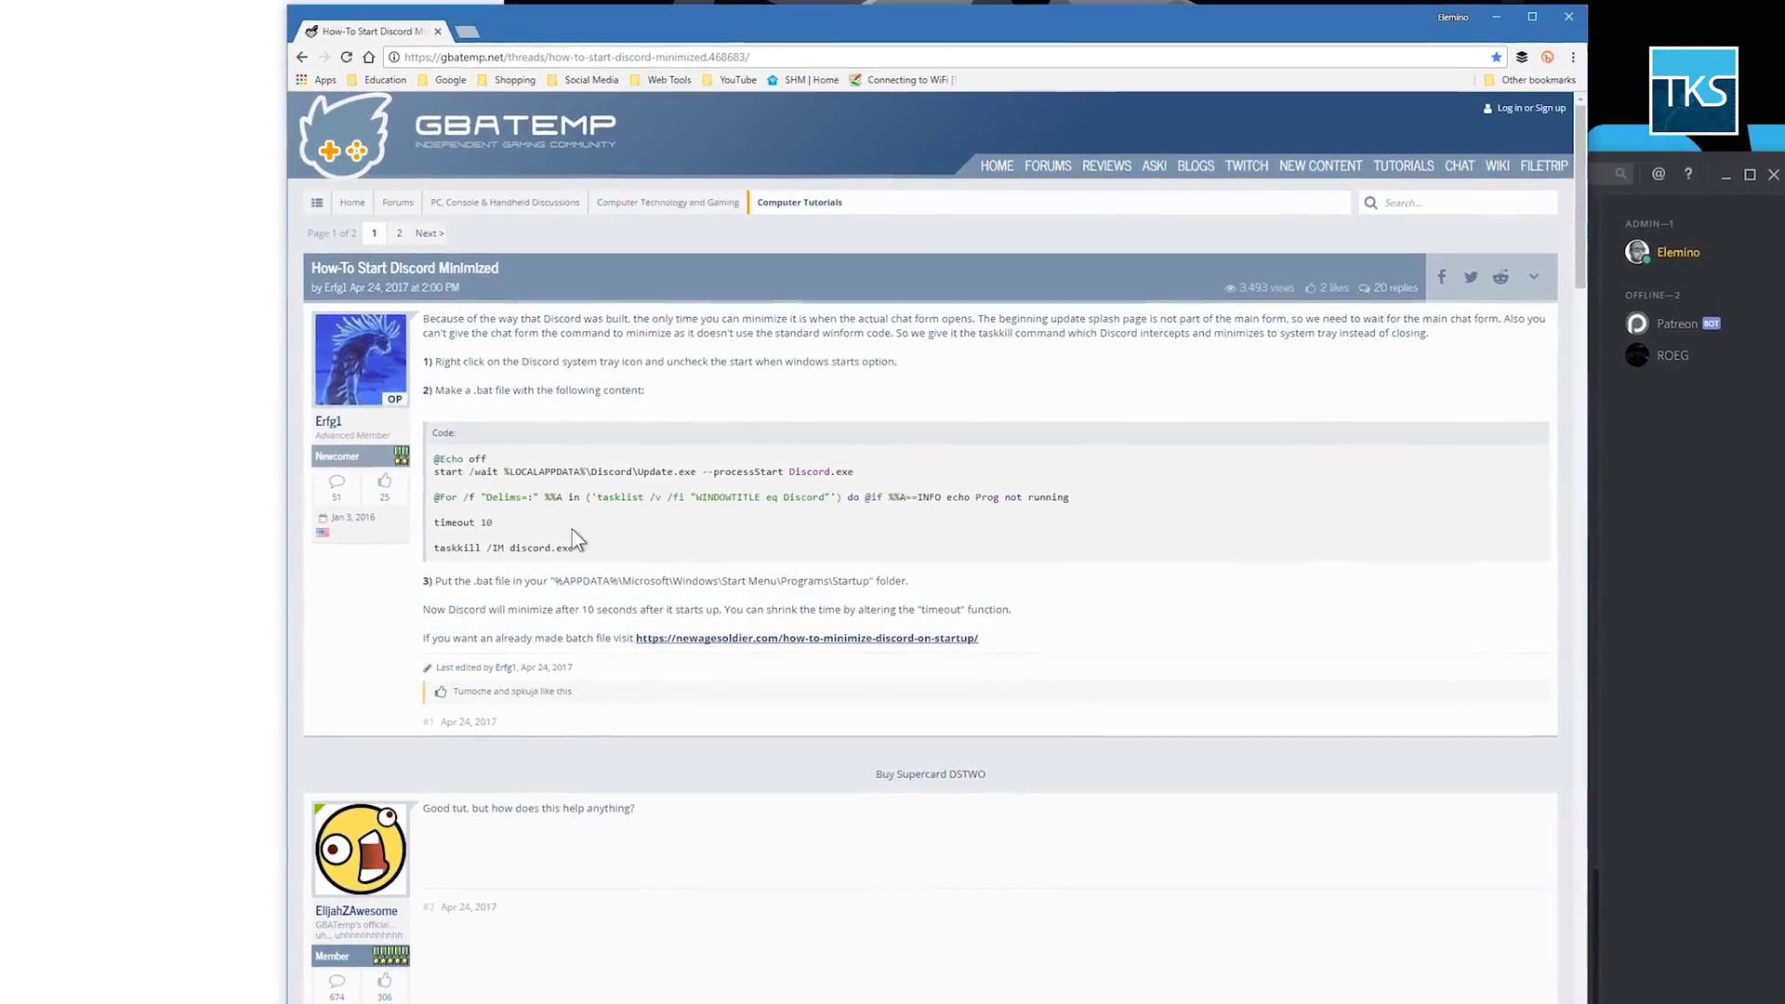
left_click_drag(512, 586, 815, 594)
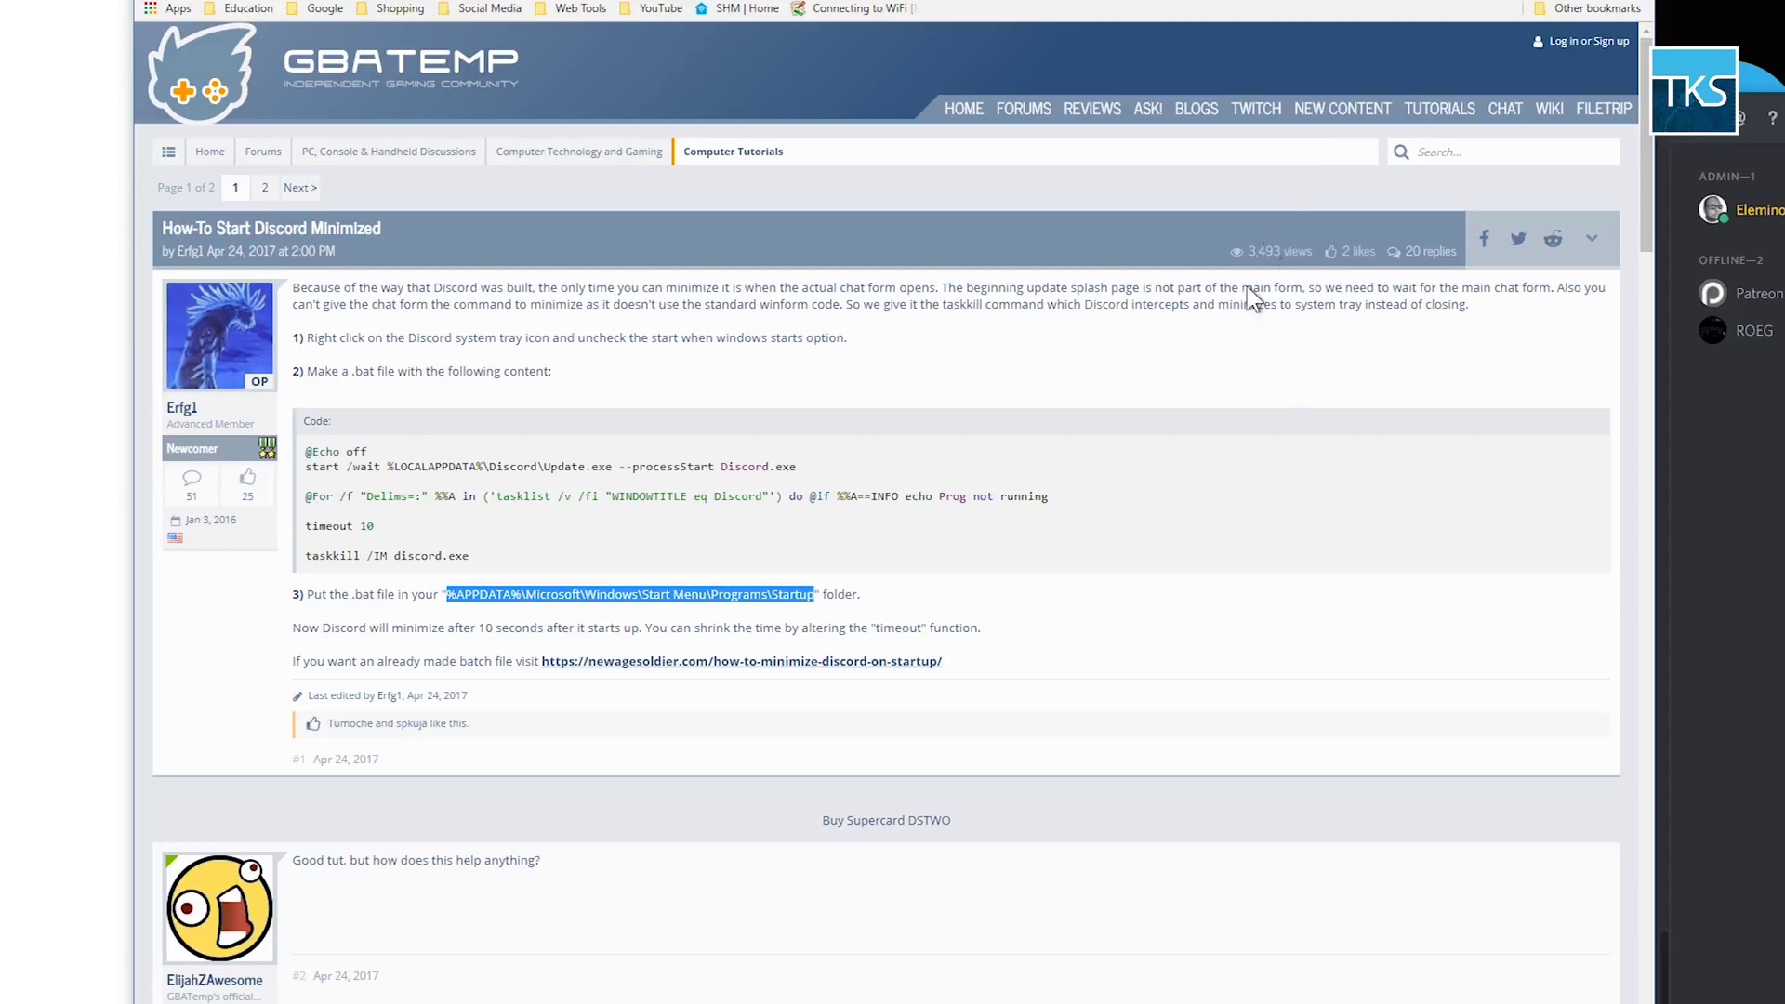
Enlarge the tutorial page to 200% and bring the batch file code into view.
key("ctrl+plus")
key("ctrl+plus")
key("ctrl+plus")
key("ctrl+plus")
key("ctrl+plus")
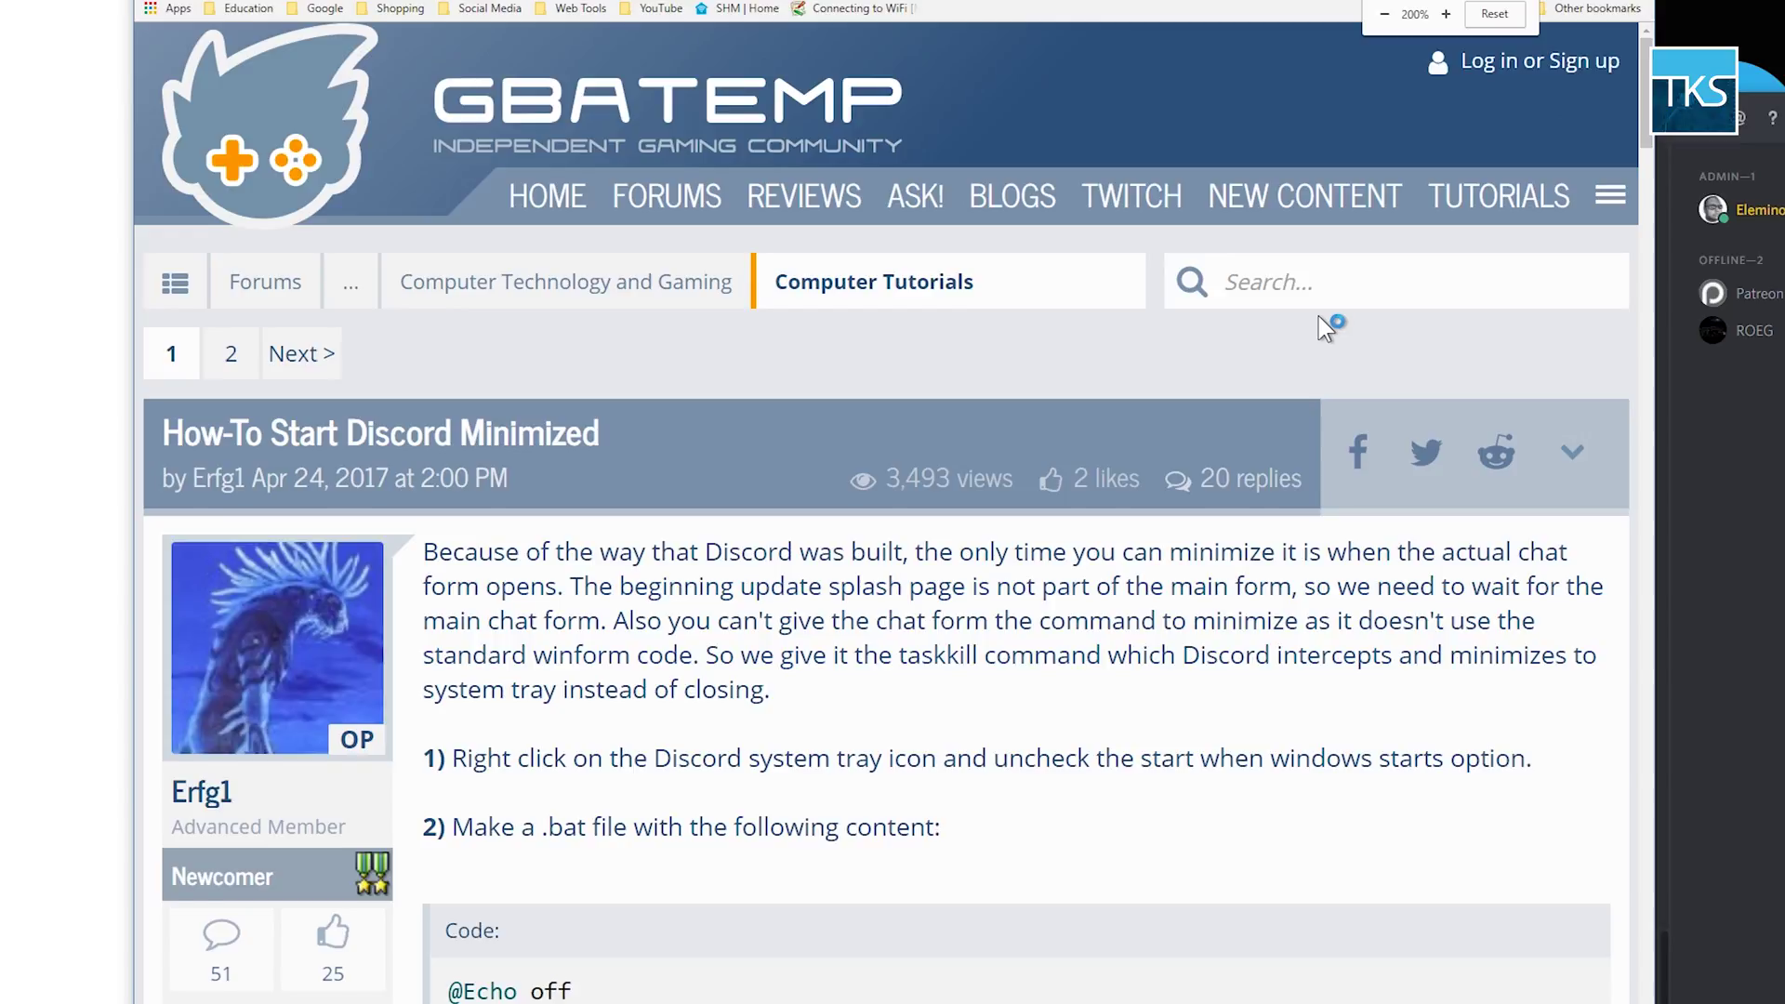
scroll(1345, 424, "down", 10)
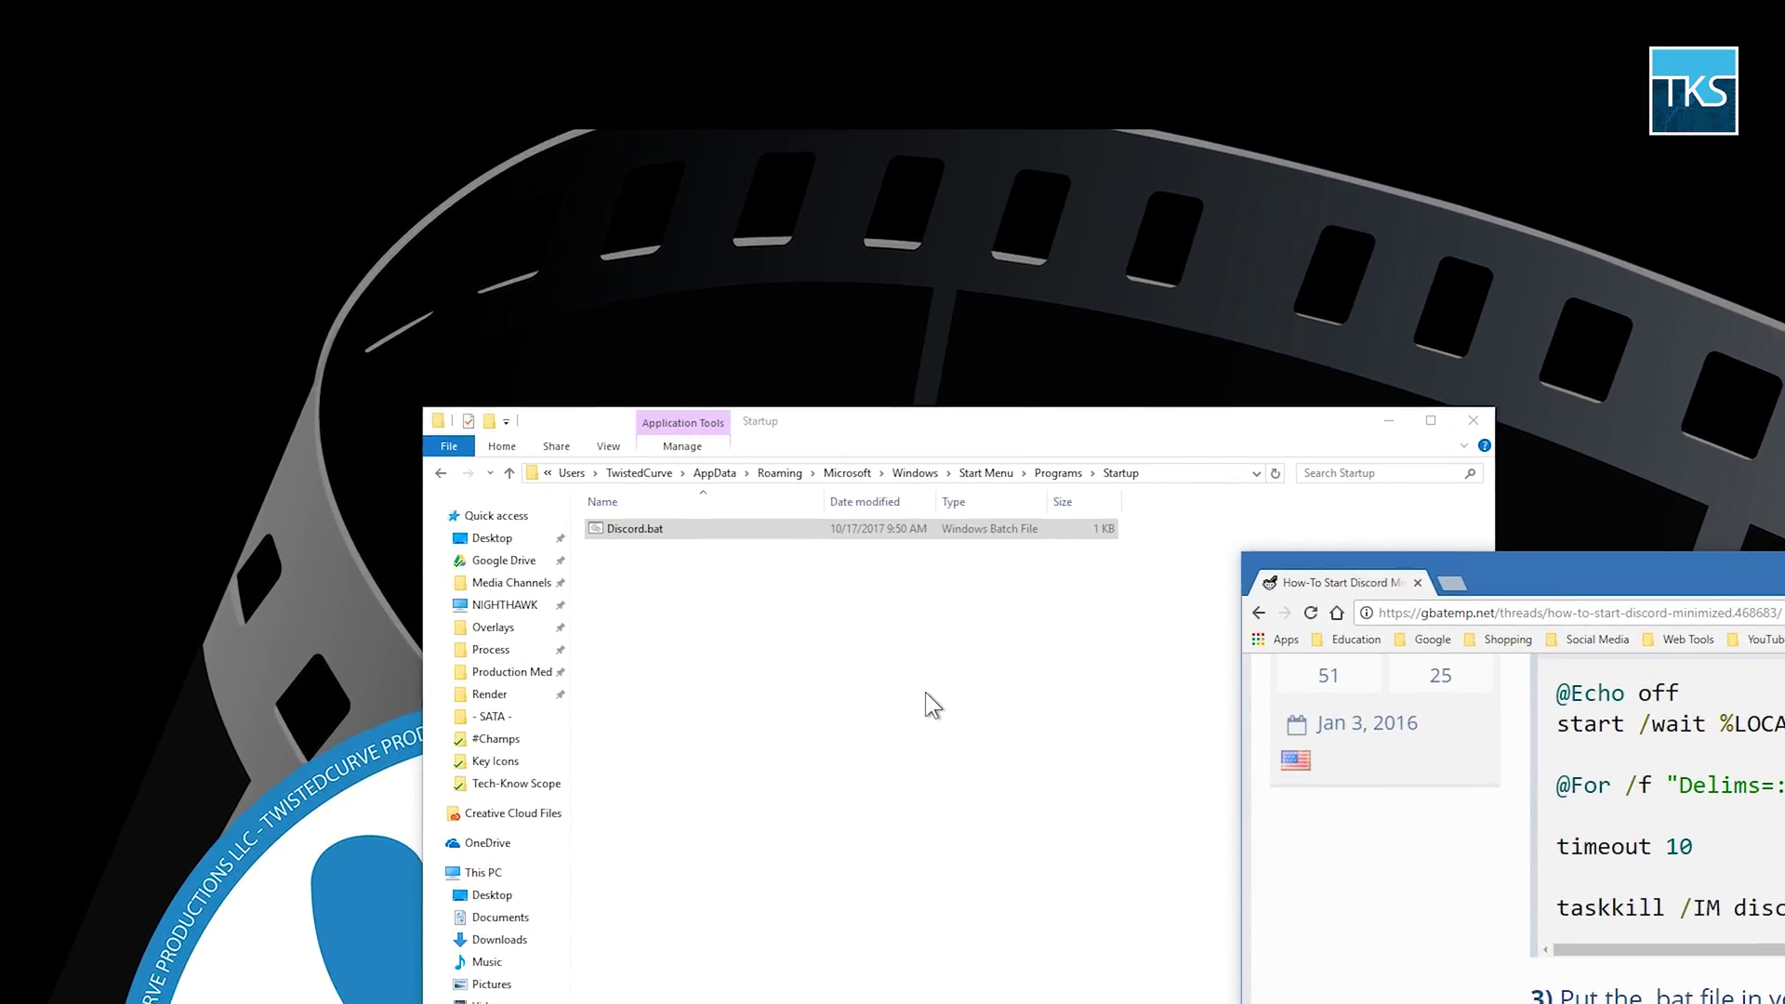
Bring the Startup folder window forward and check its full path.
left_click(924, 691)
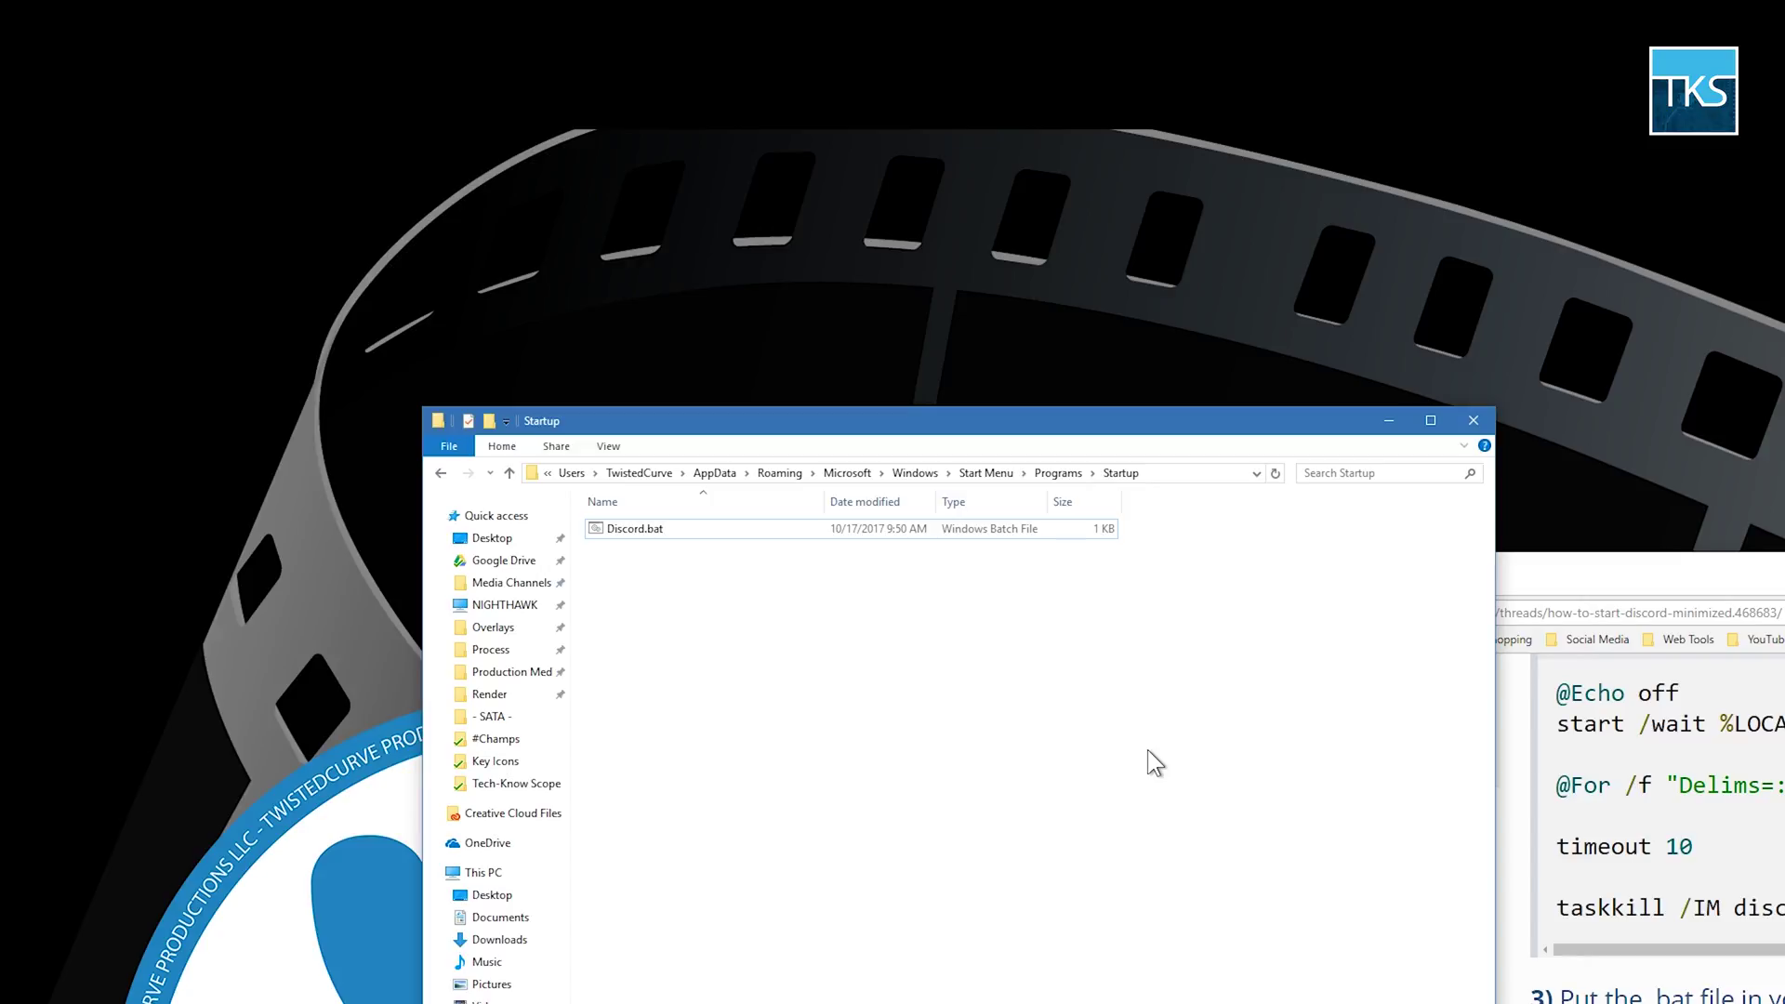
left_click(1154, 471)
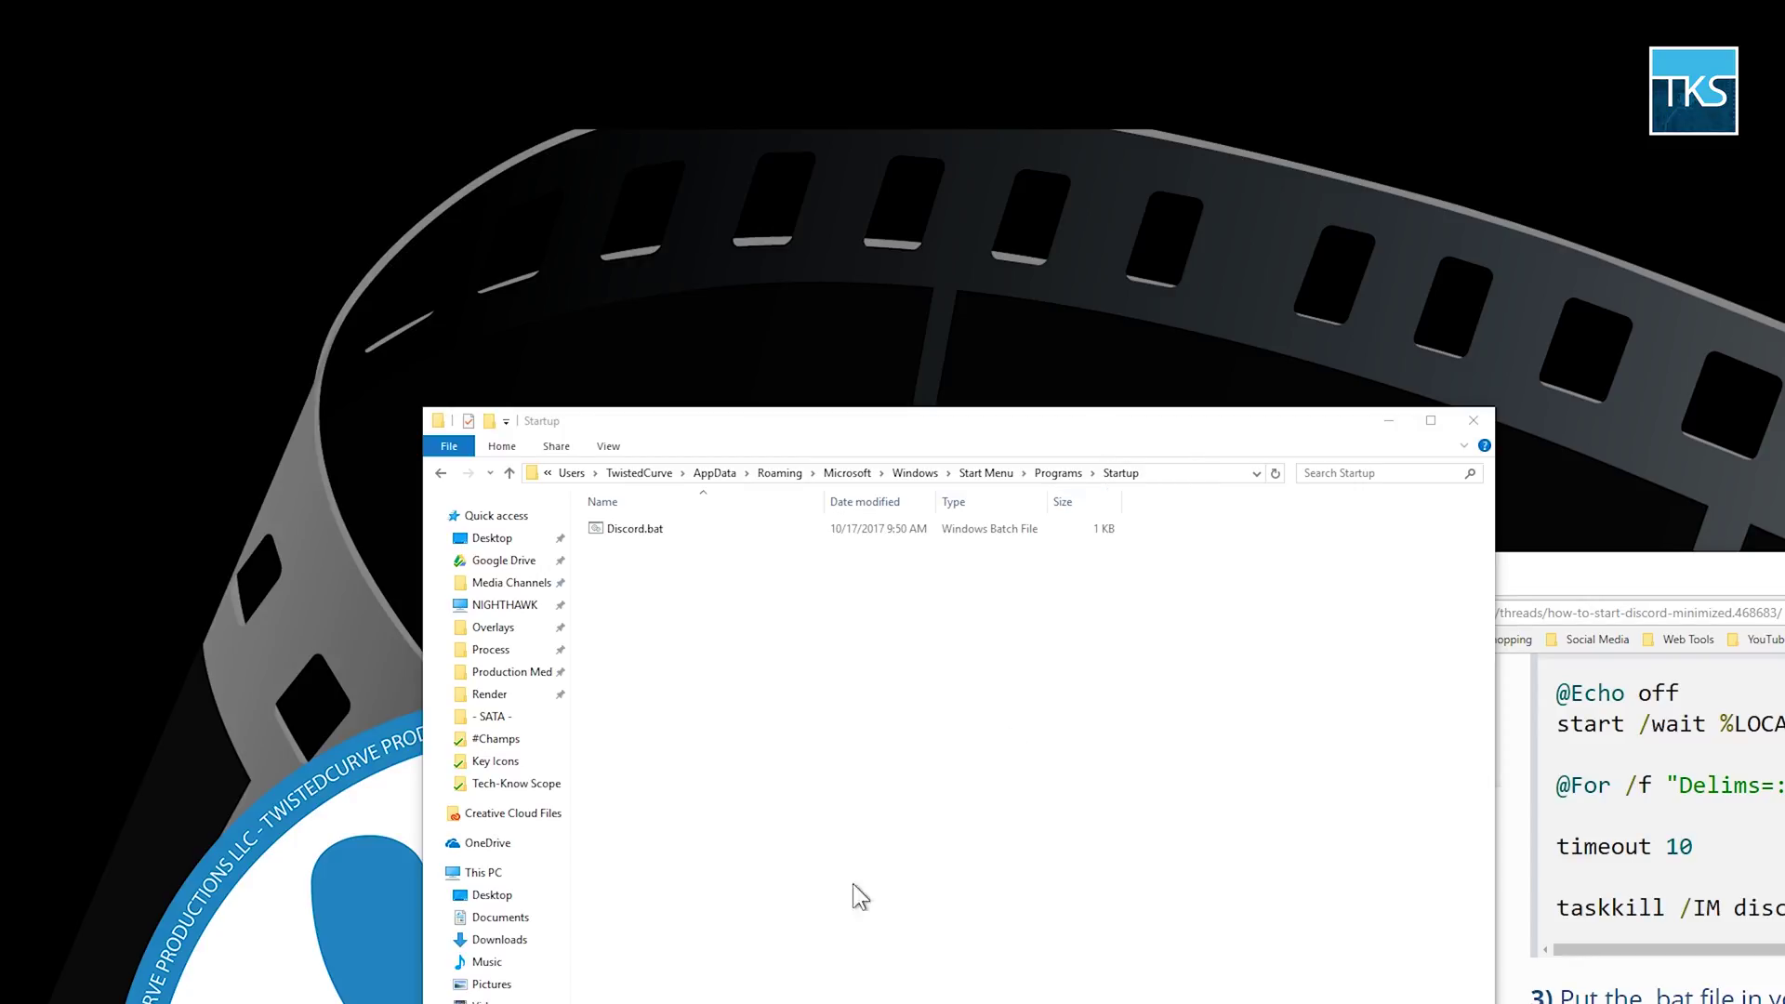
left_click(1139, 879)
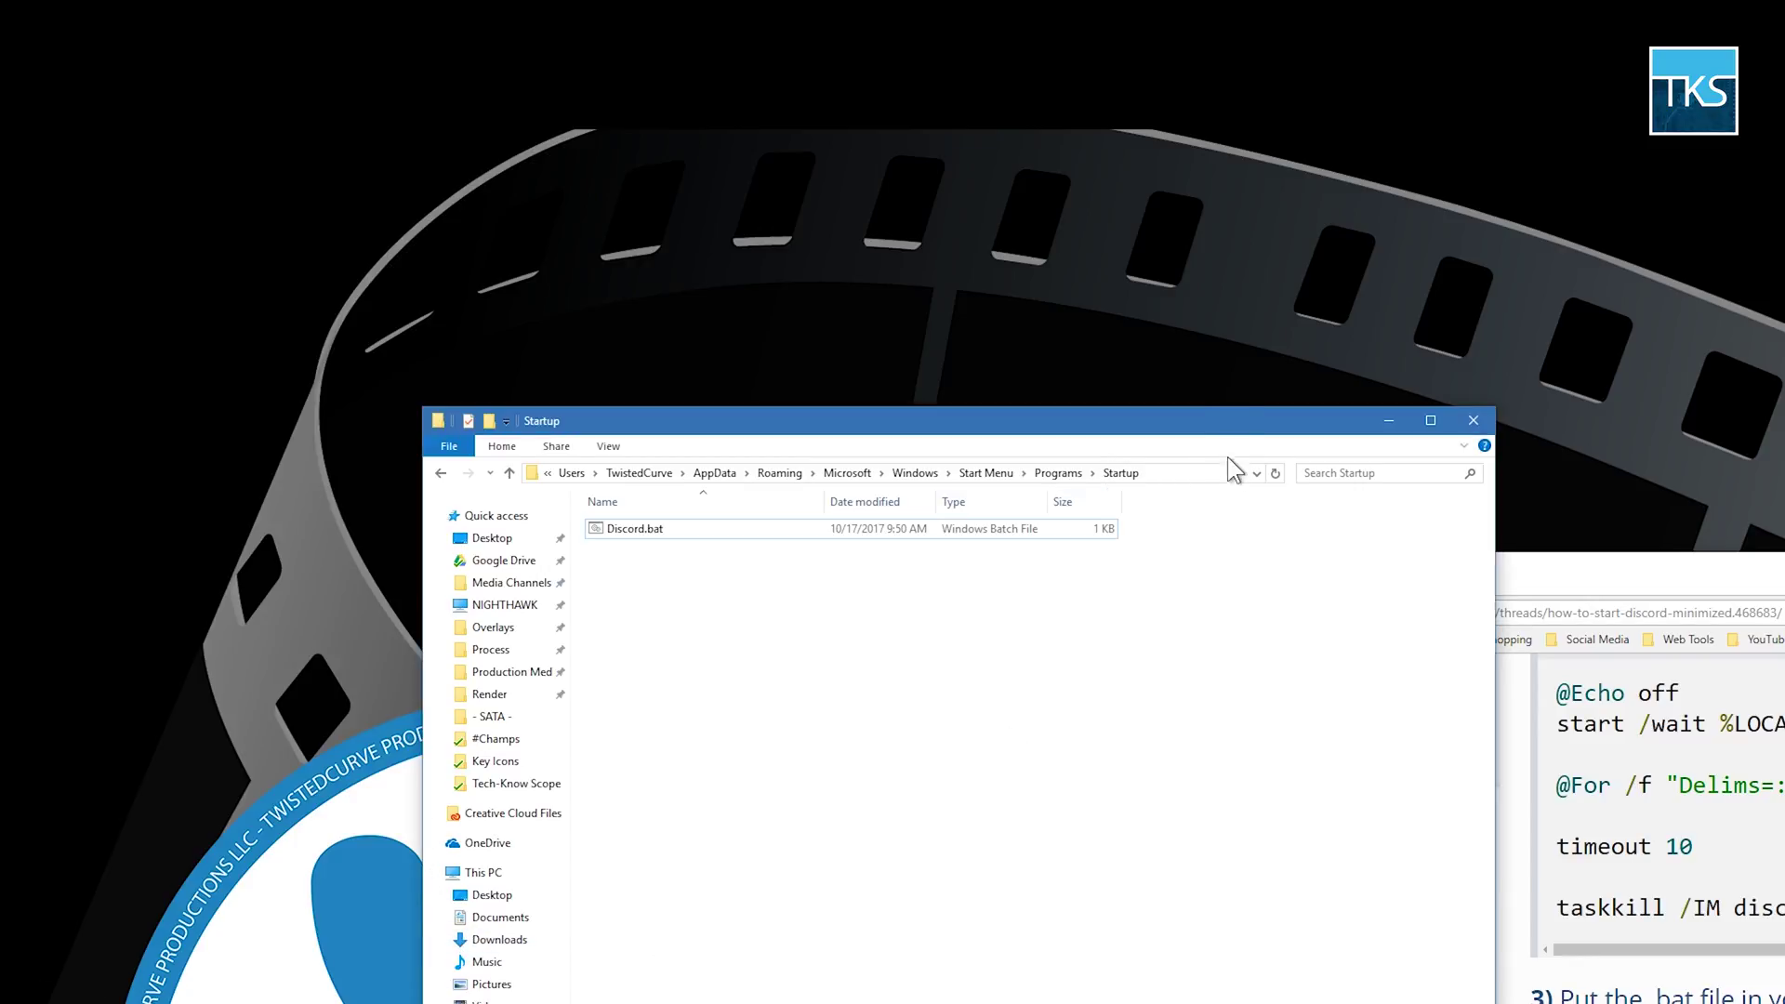
left_click(1201, 471)
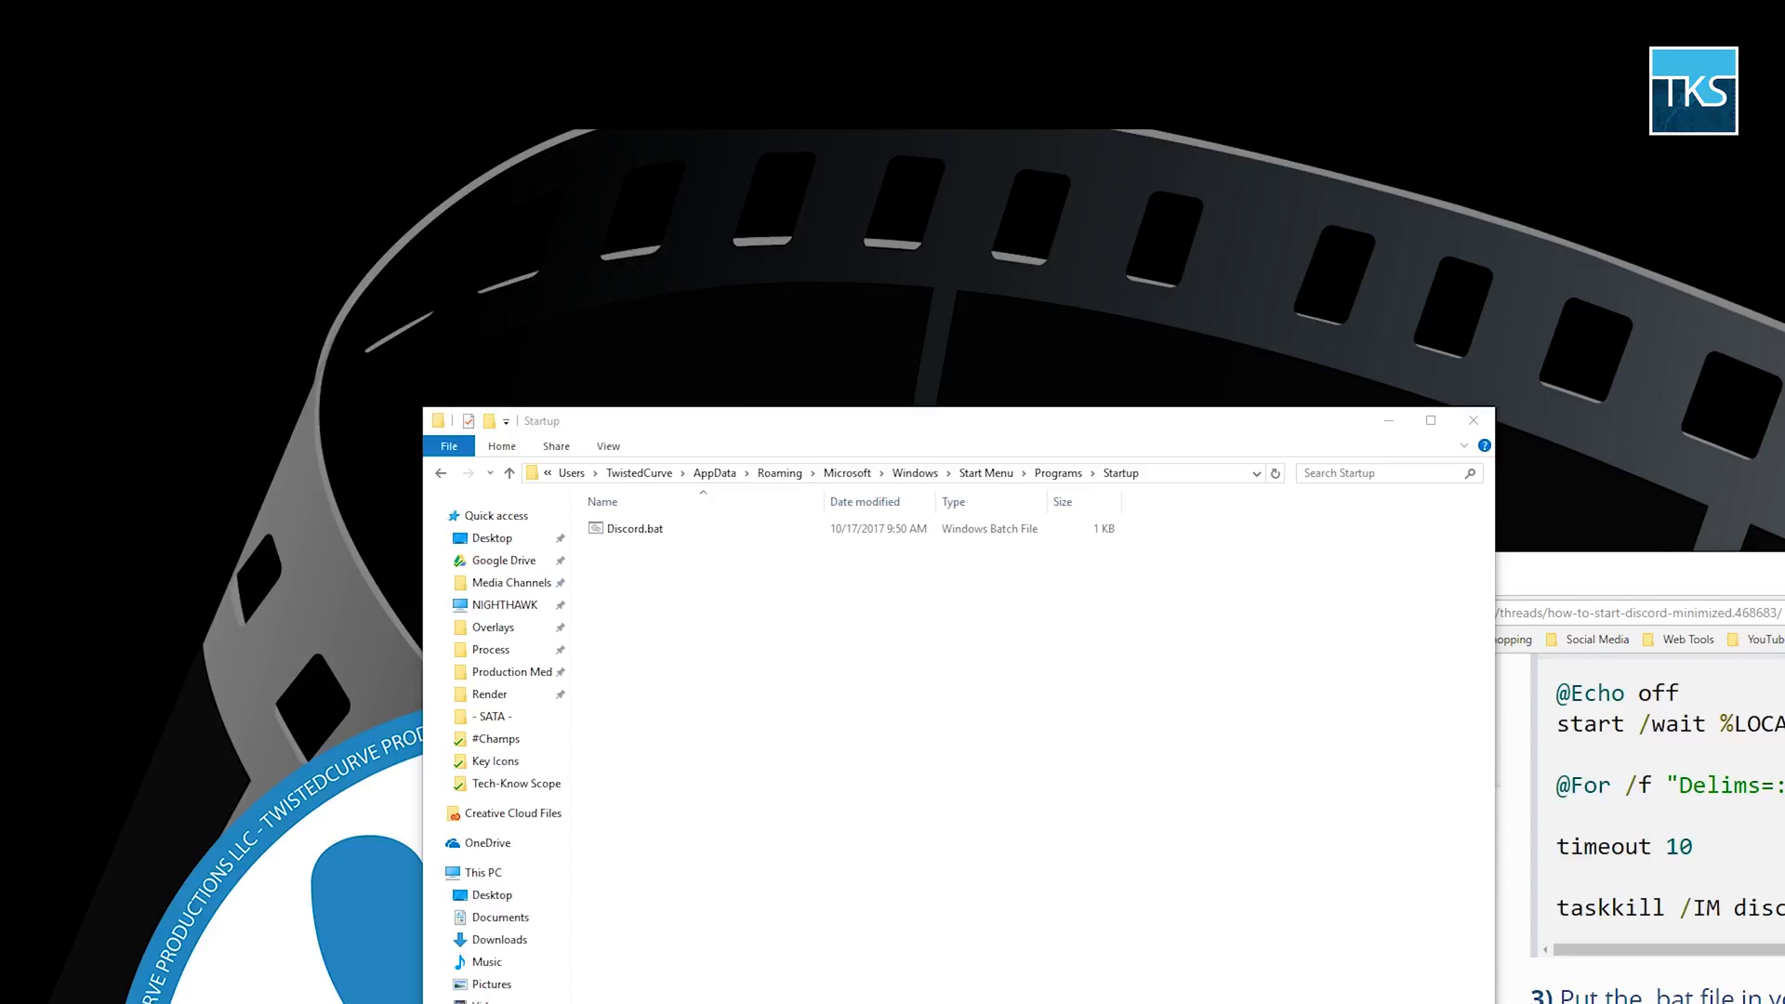
Check for Discord.bat among the startup programs in Task Manager's detailed view, and close Task Manager.
key("alt+Tab")
key("alt+Tab")
key("ctrl+shift+Escape")
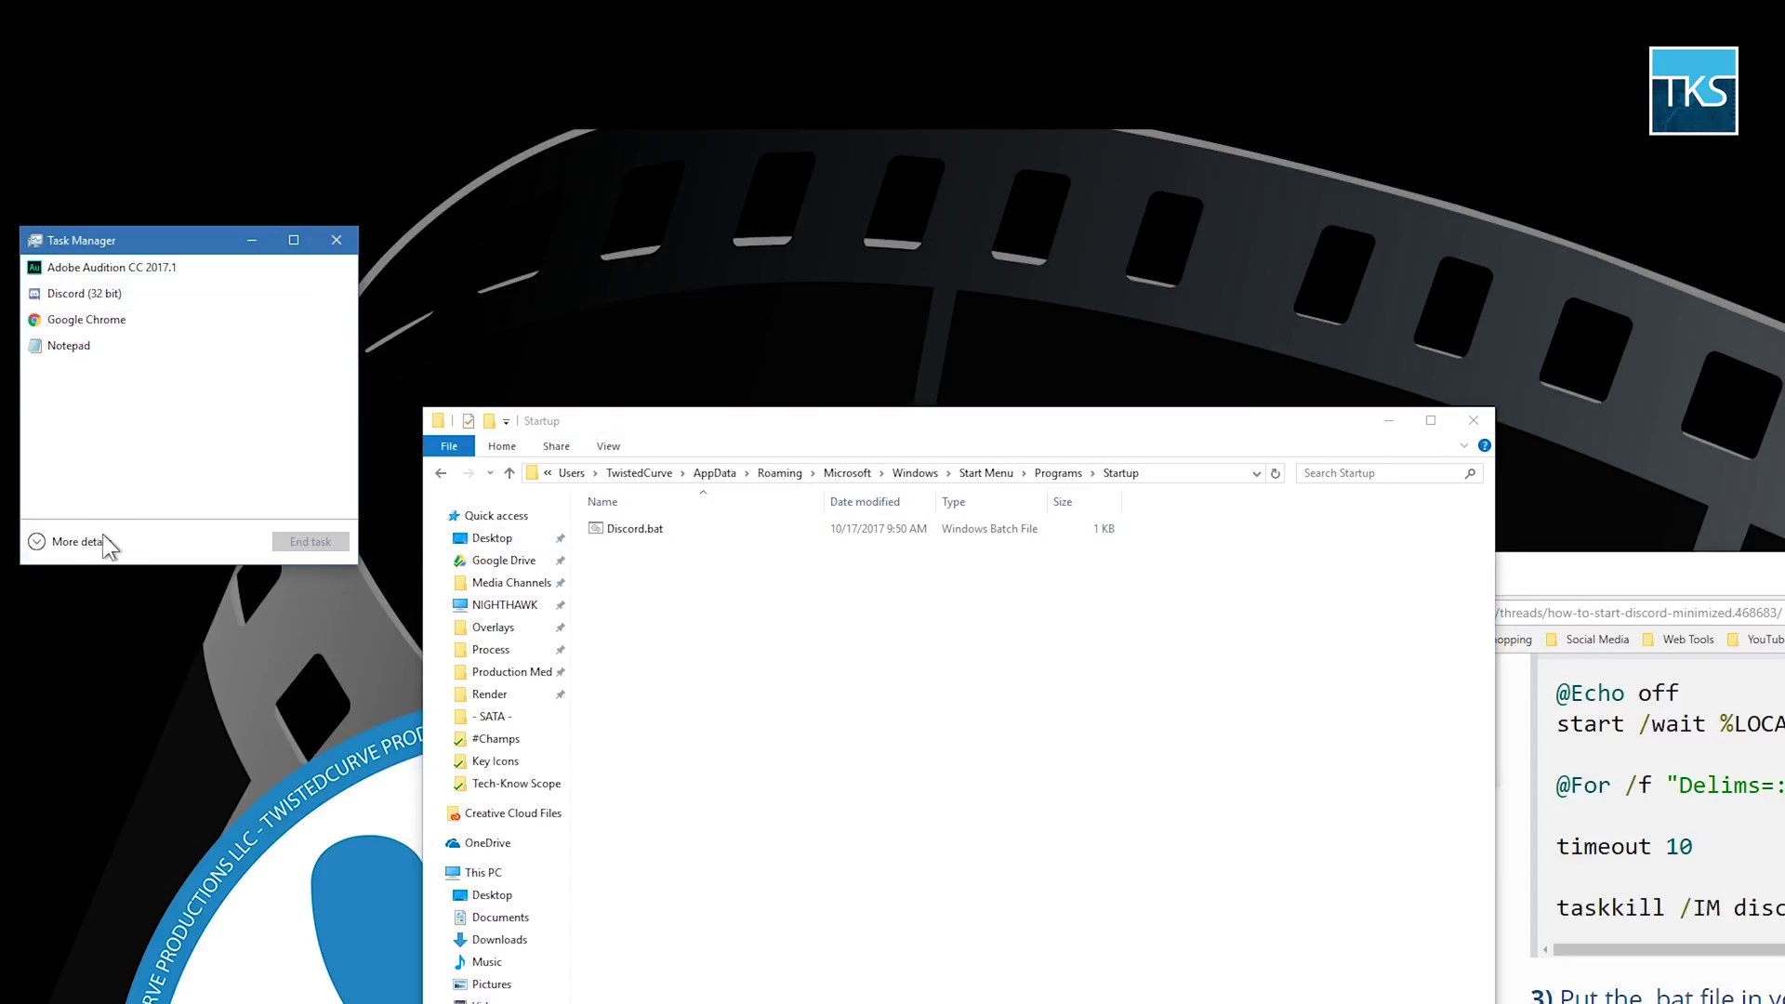
left_click(102, 541)
left_click(249, 286)
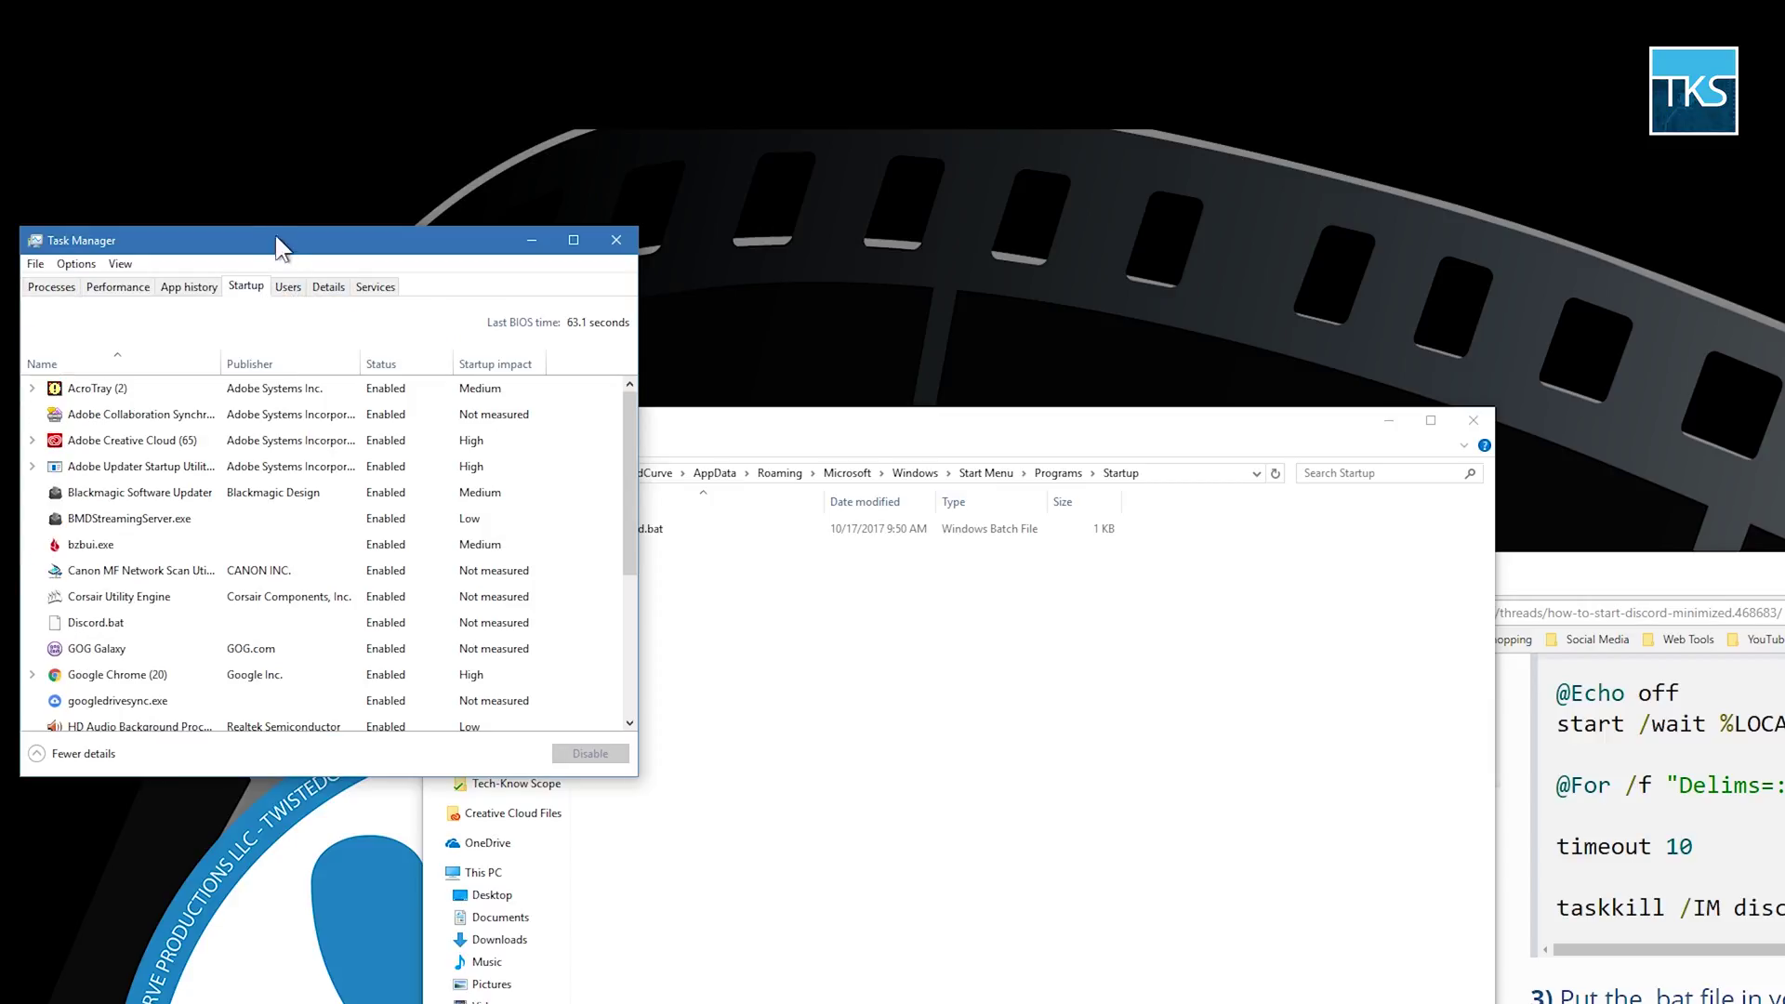
left_click_drag(365, 251, 528, 362)
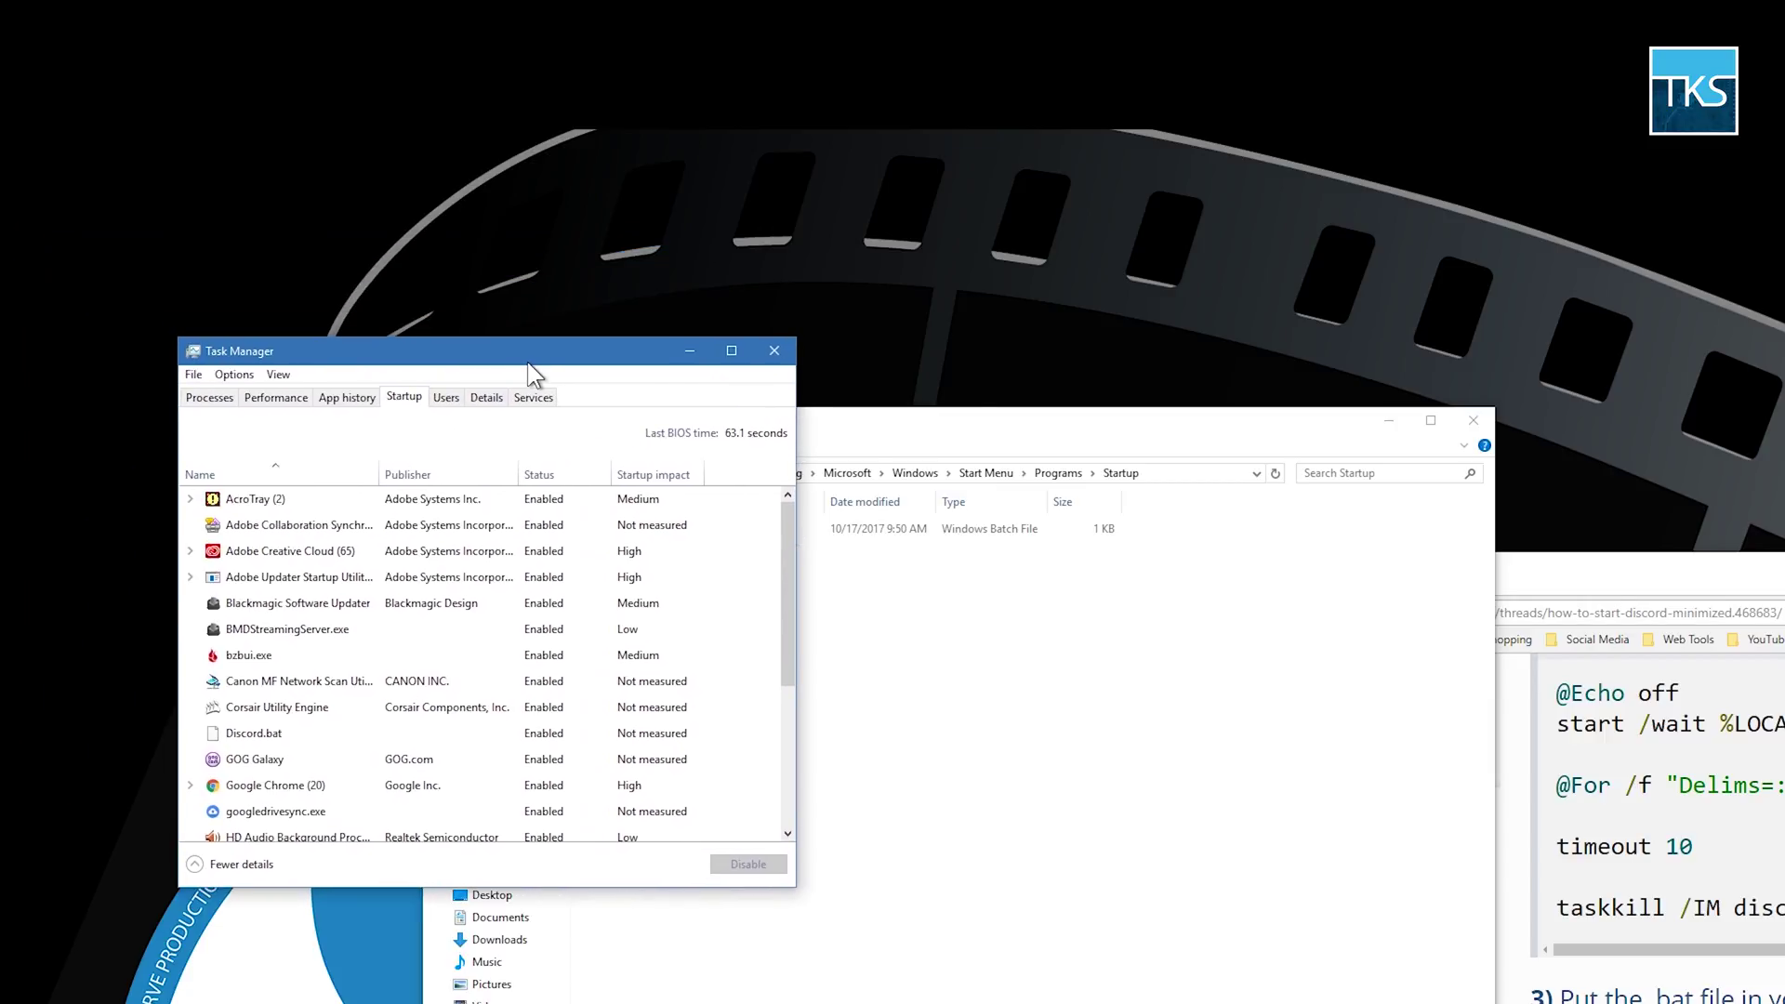
left_click(768, 348)
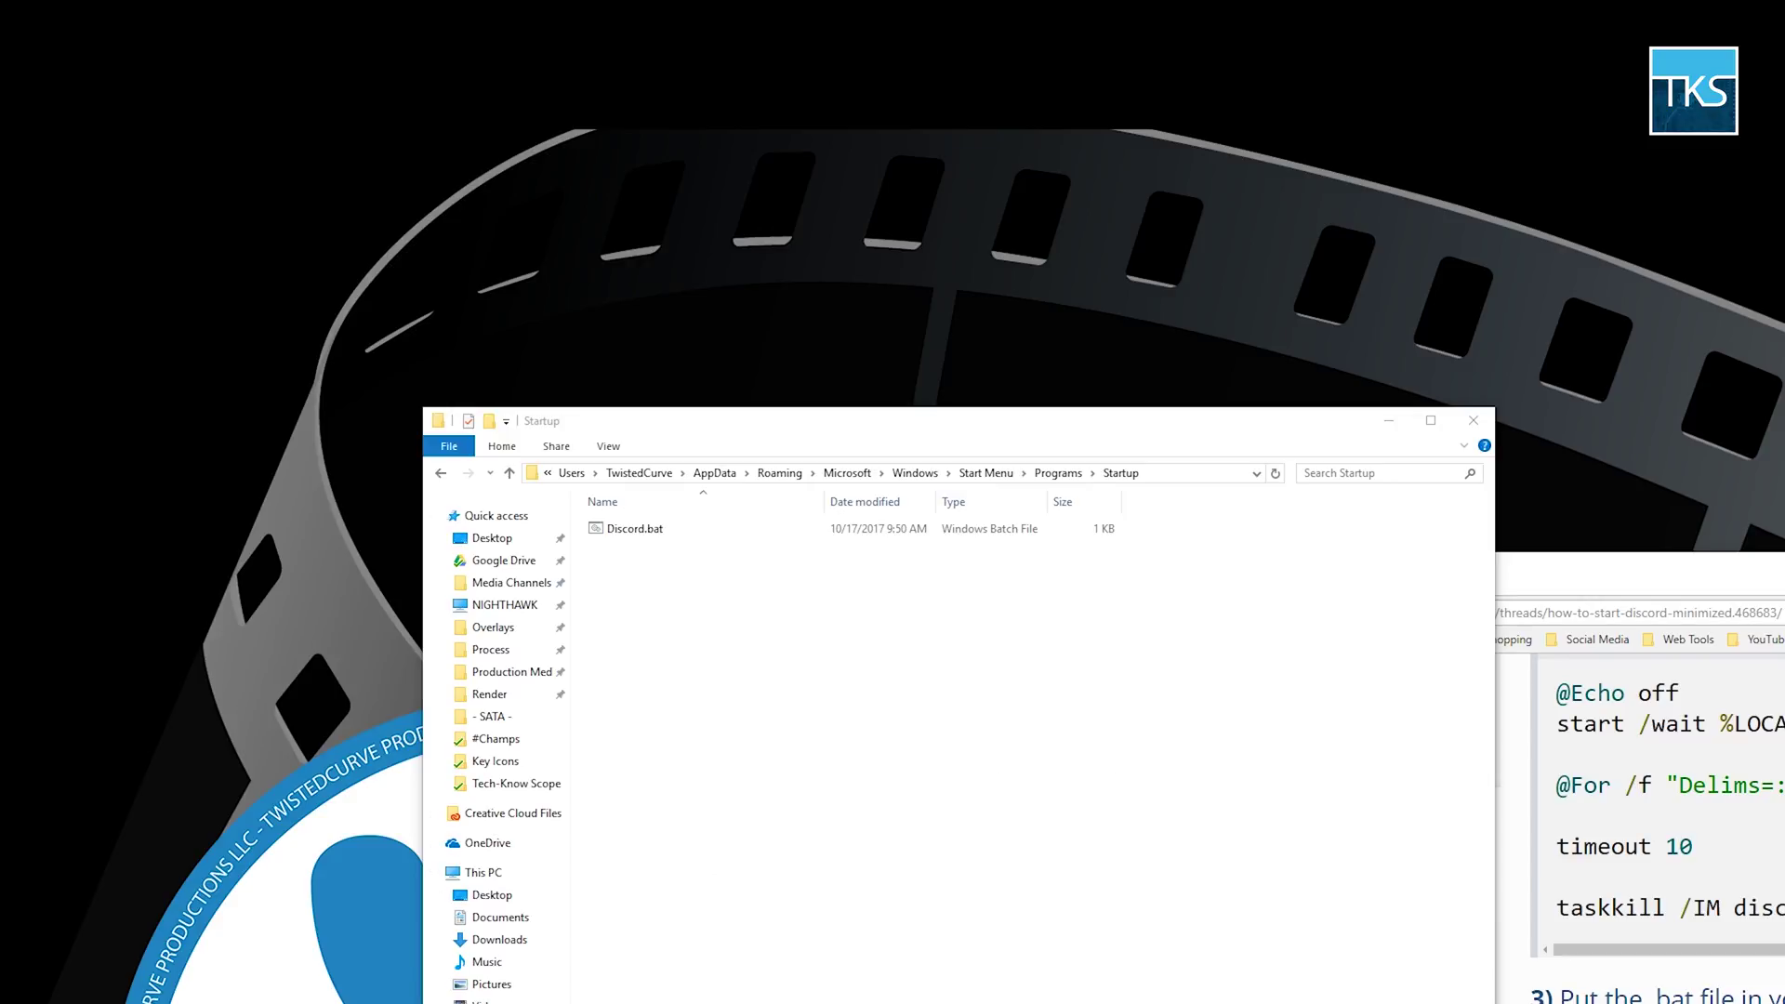
key("alt+Tab")
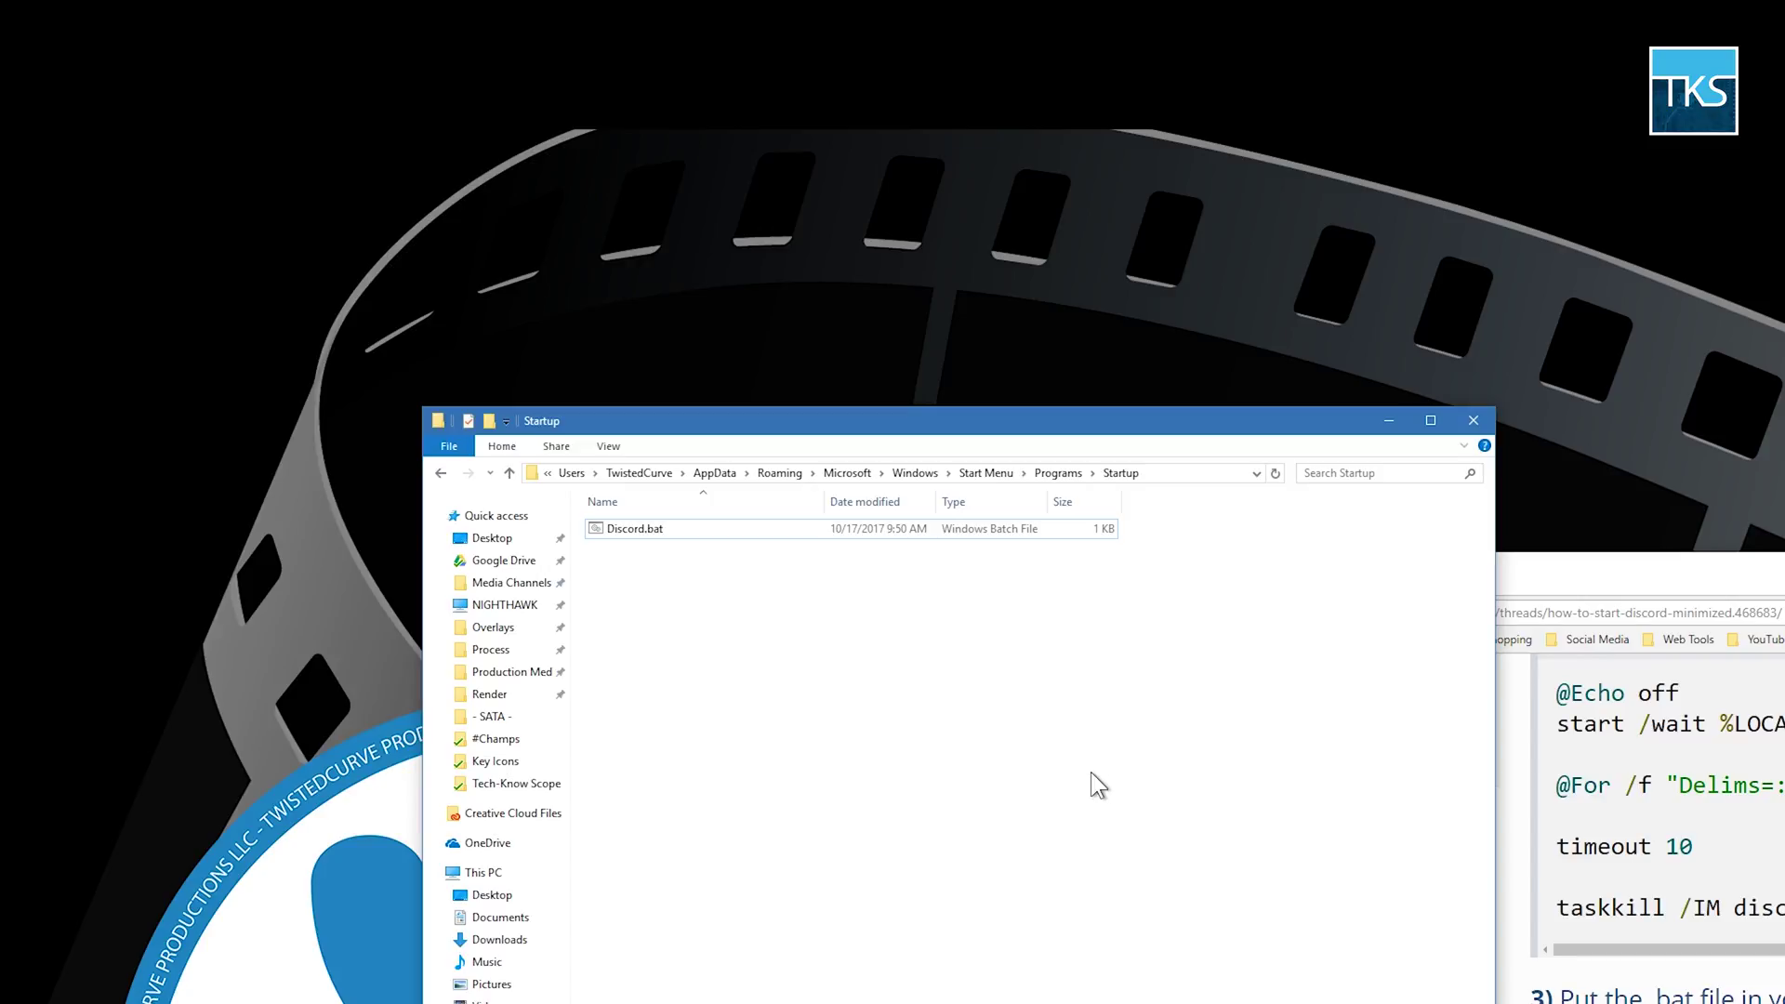
left_click(1202, 1002)
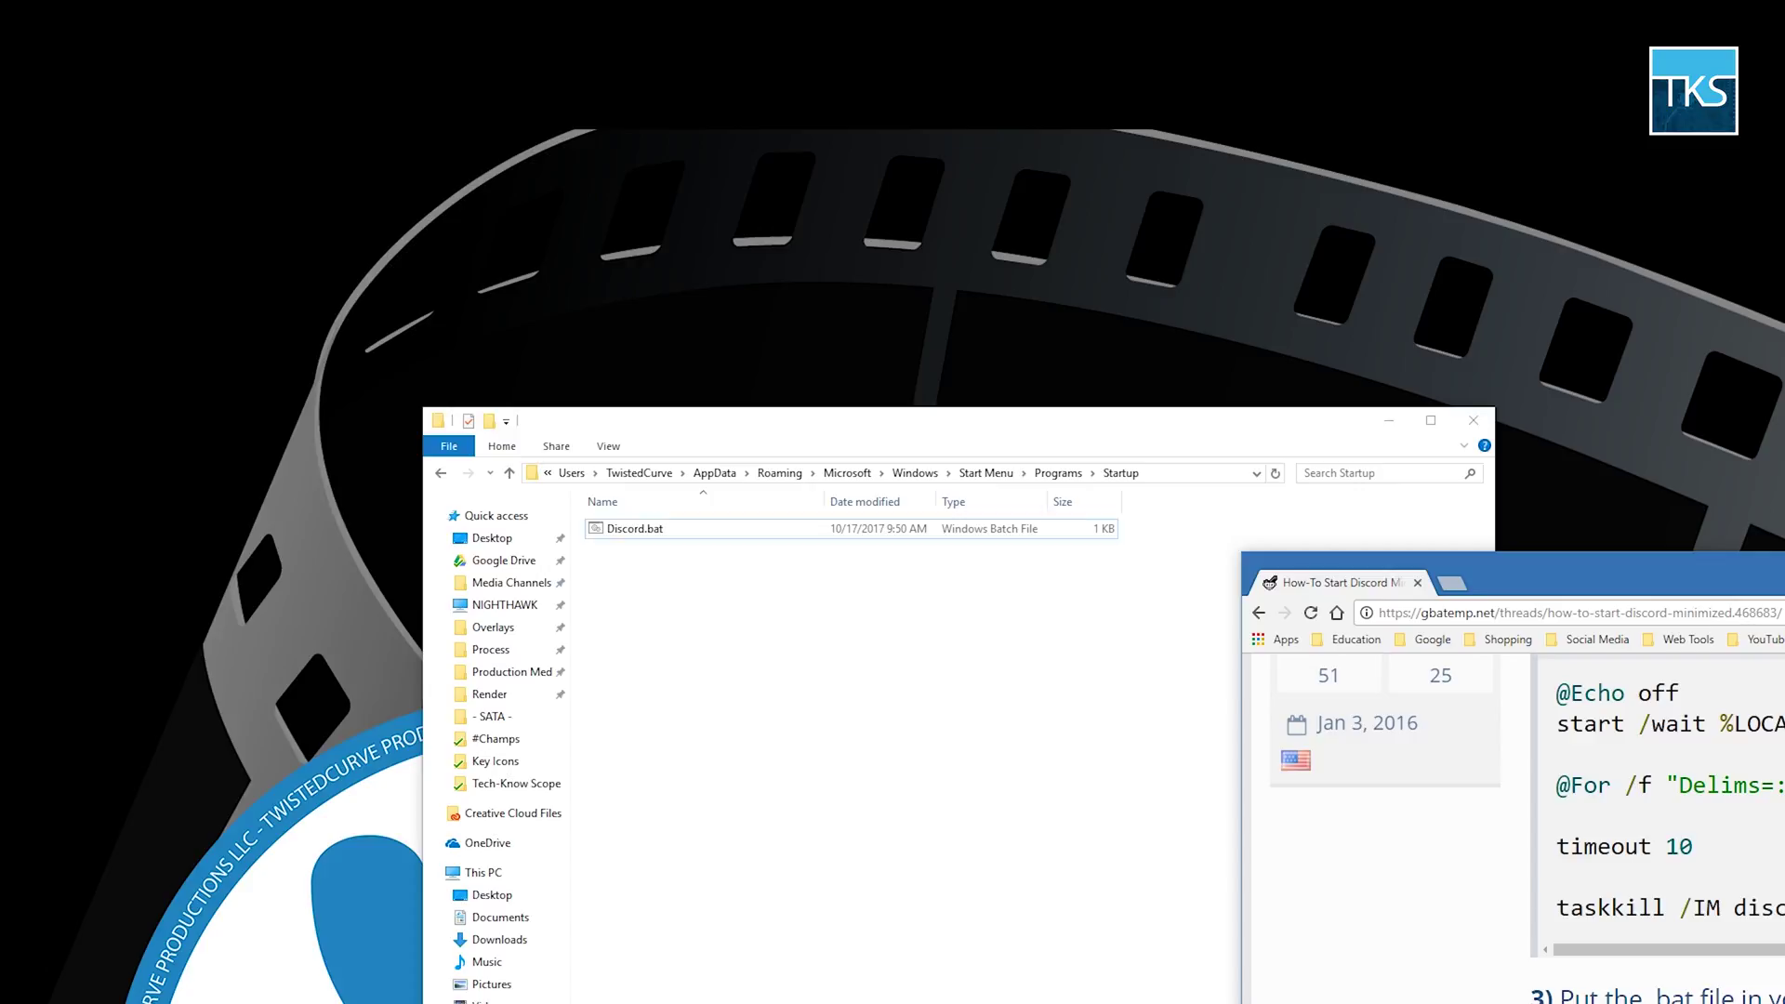
scroll(1495, 836, "up", 3)
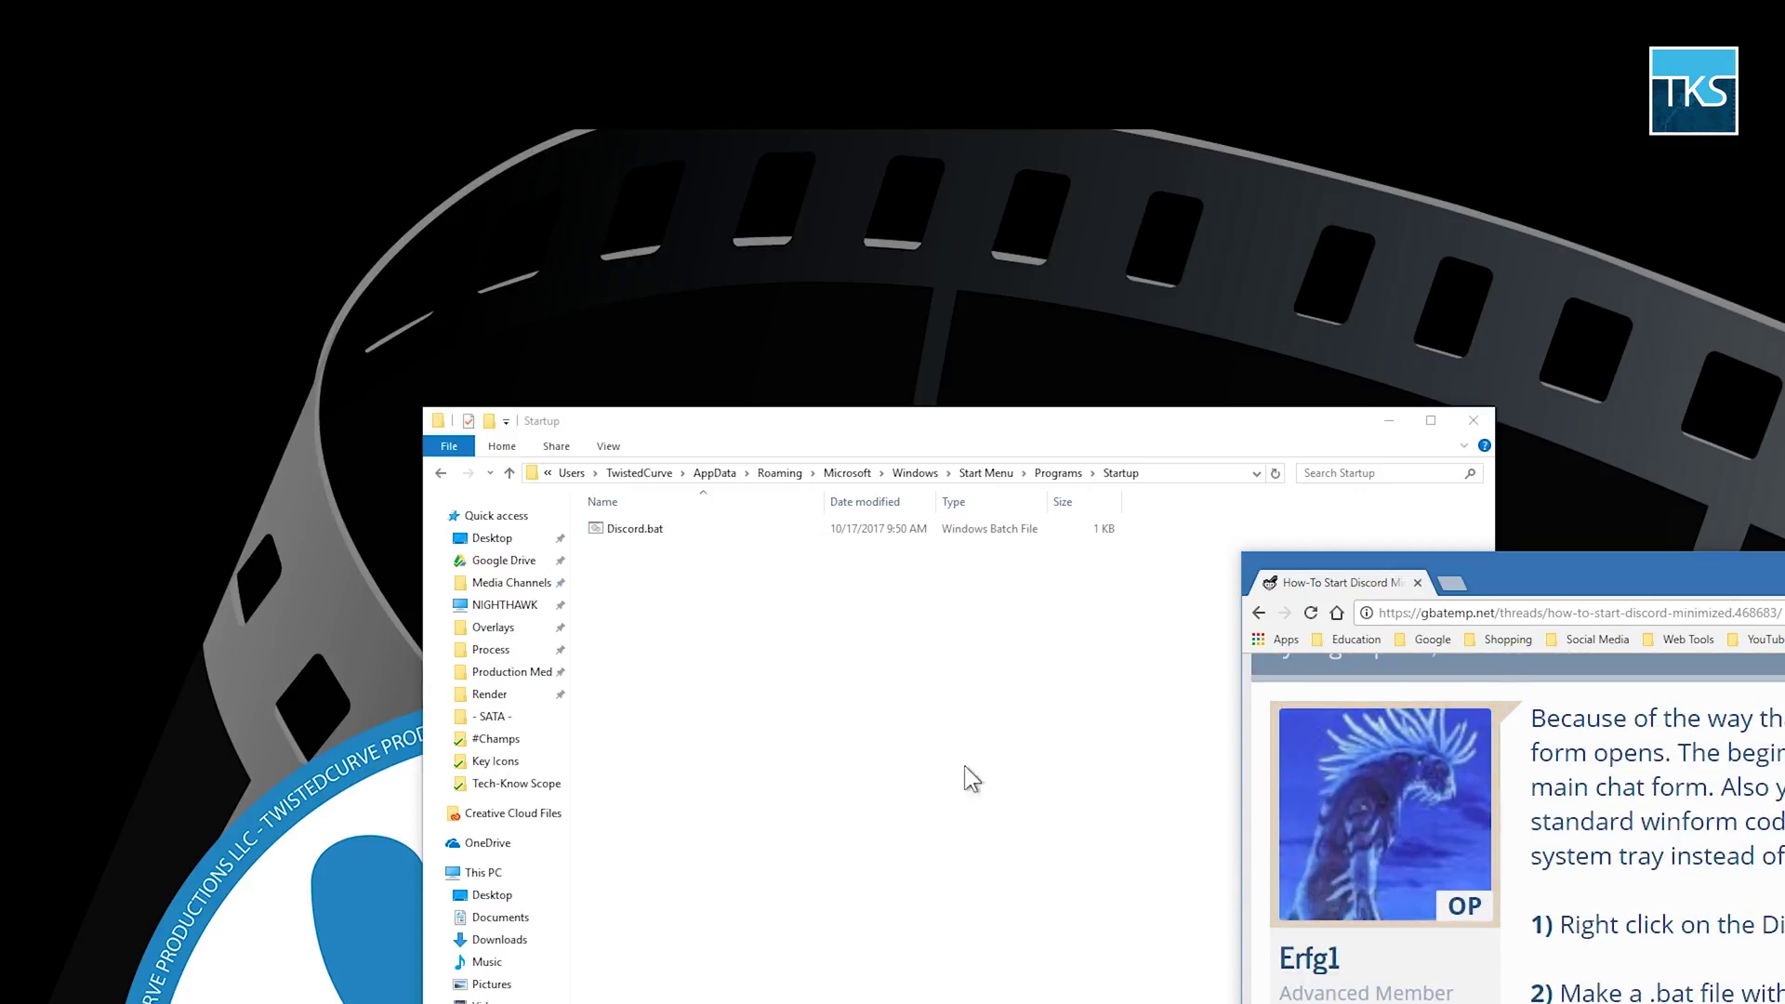
left_click(972, 779)
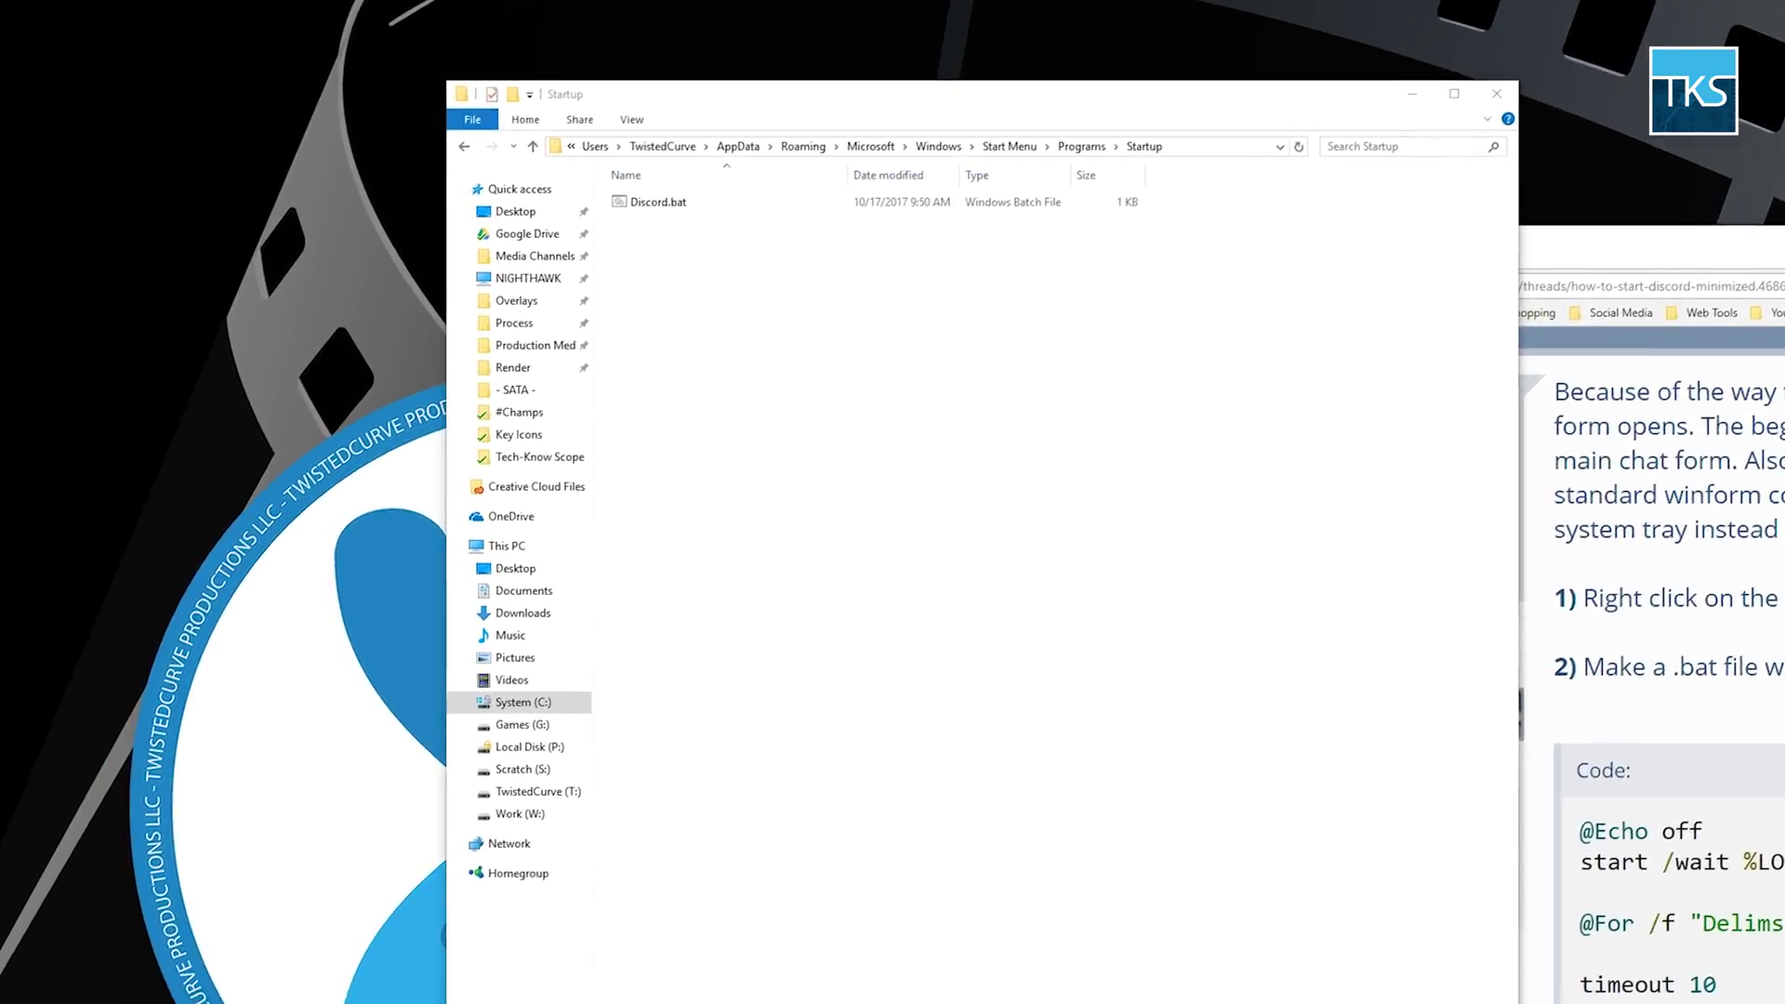
Browse the alphabetical list of installed programs down to the S through W entries and close the list.
key("super")
scroll(268, 832, "down", 10)
scroll(268, 848, "down", 2)
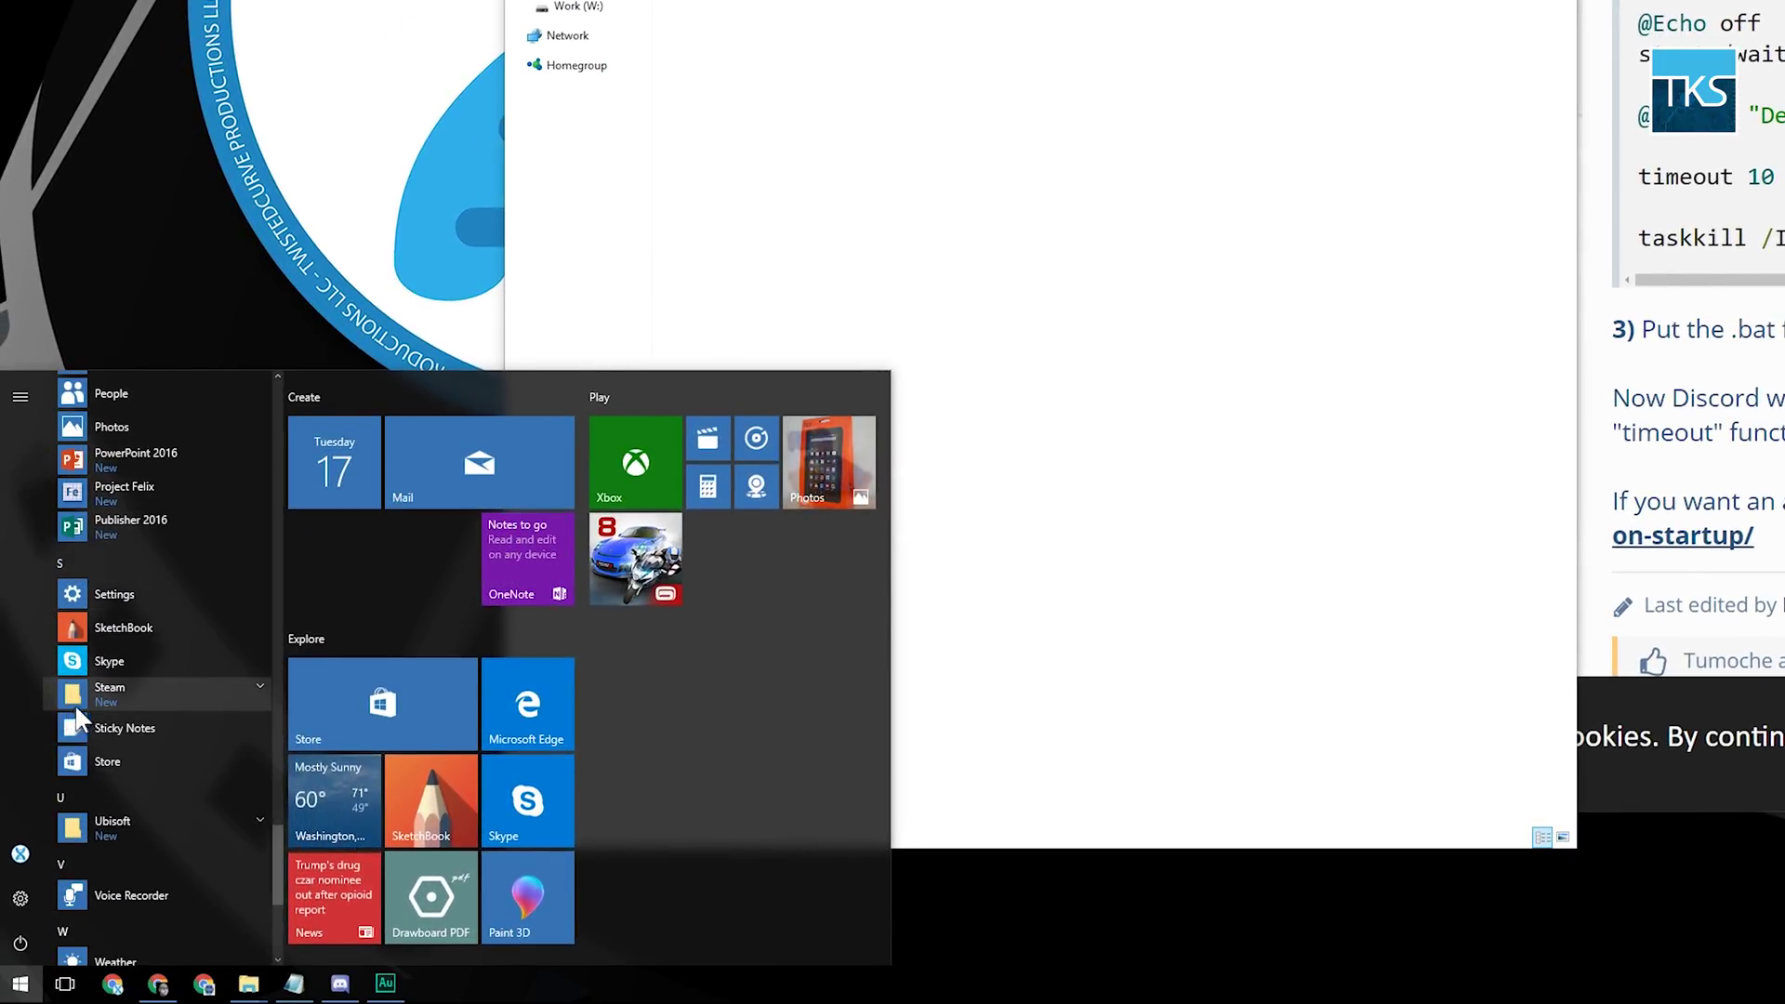
key("super")
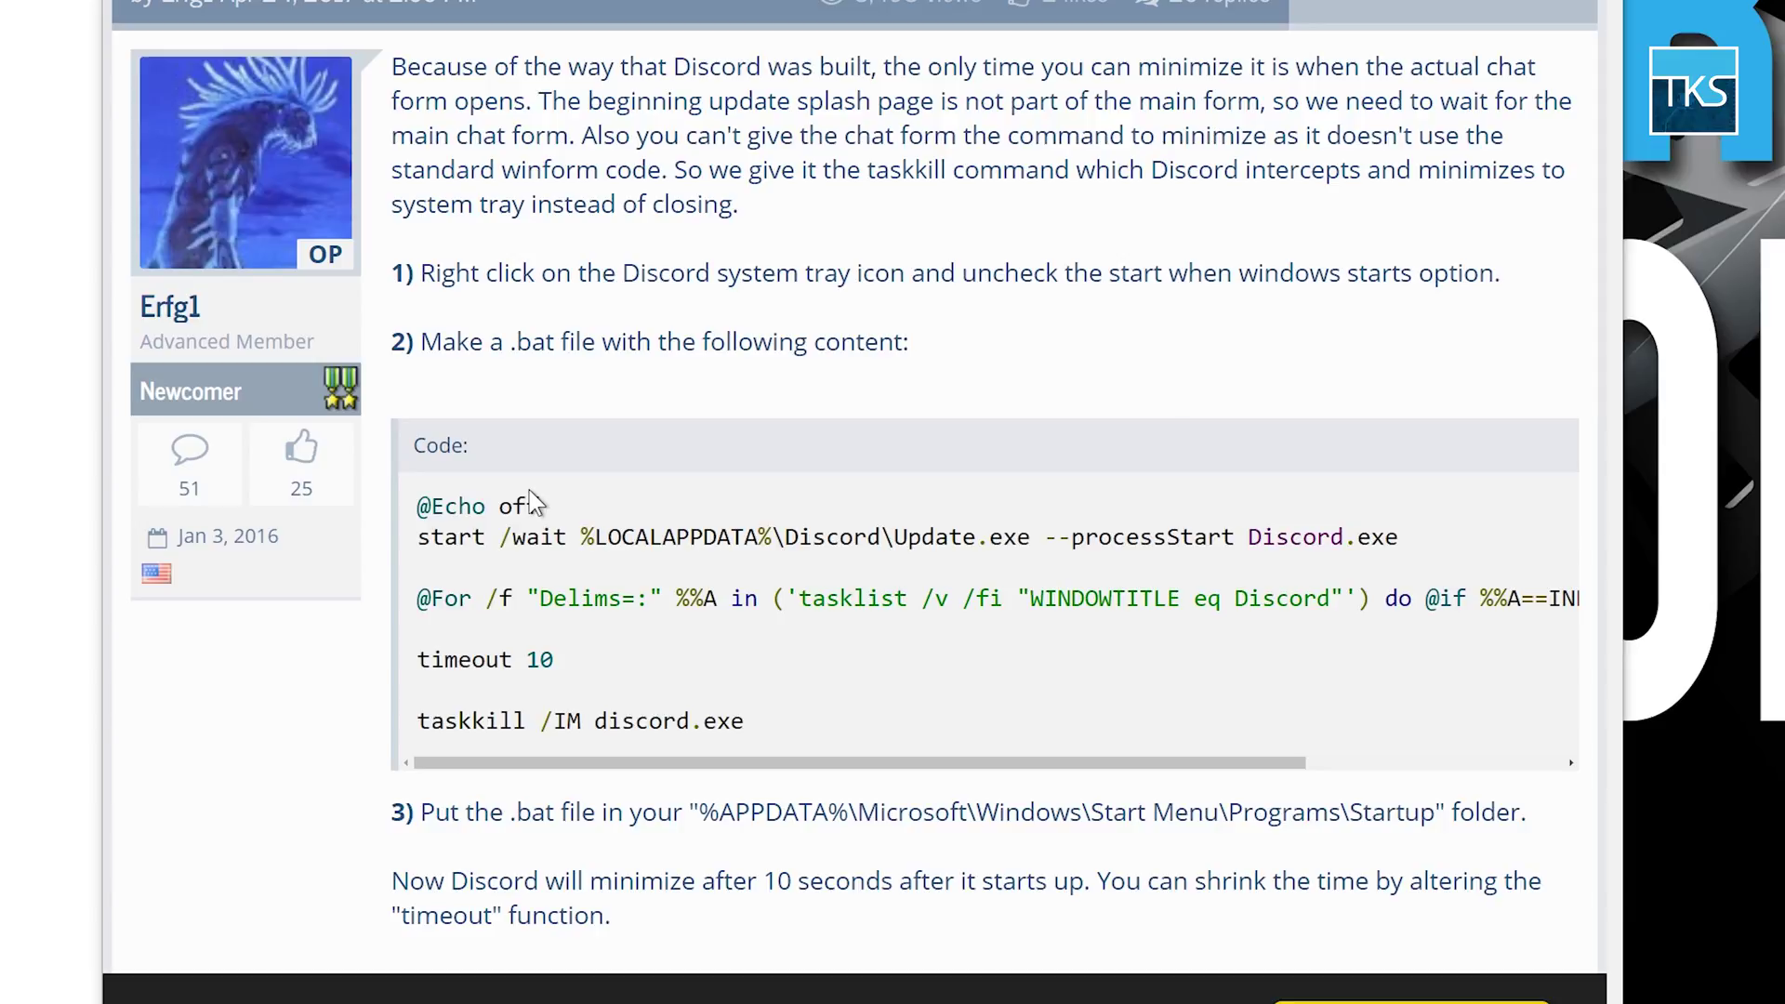
left_click_drag(536, 504, 418, 507)
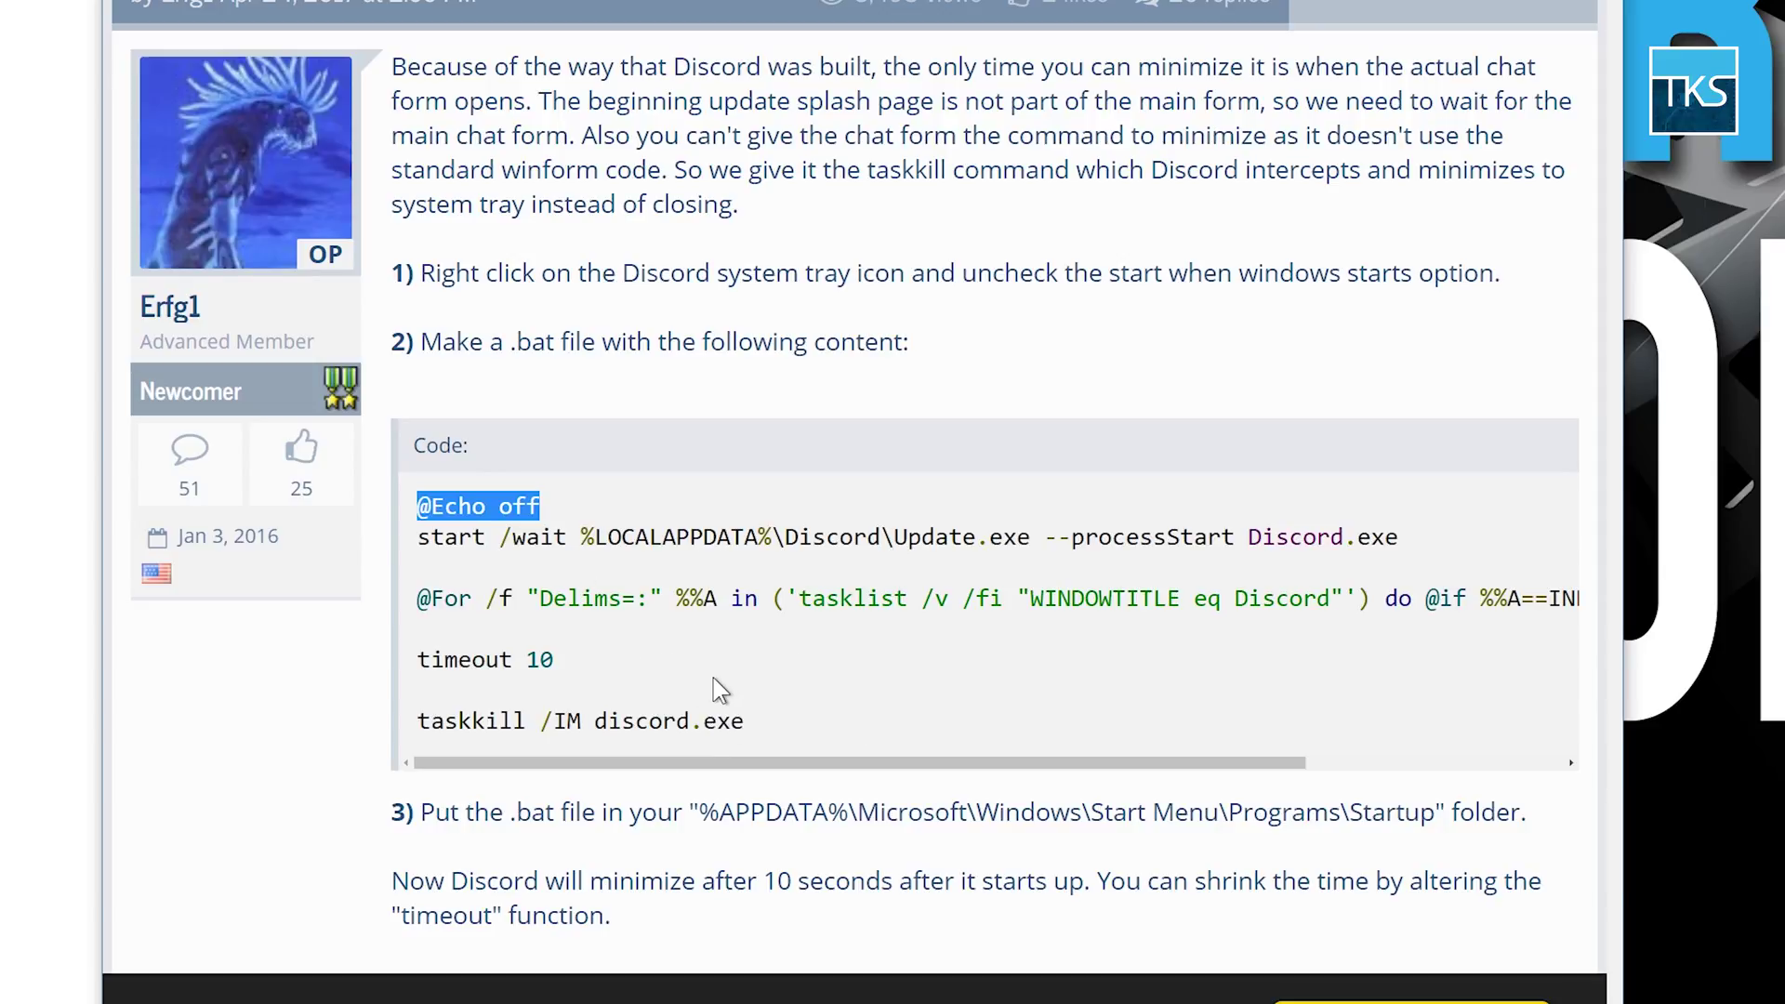
left_click(537, 536)
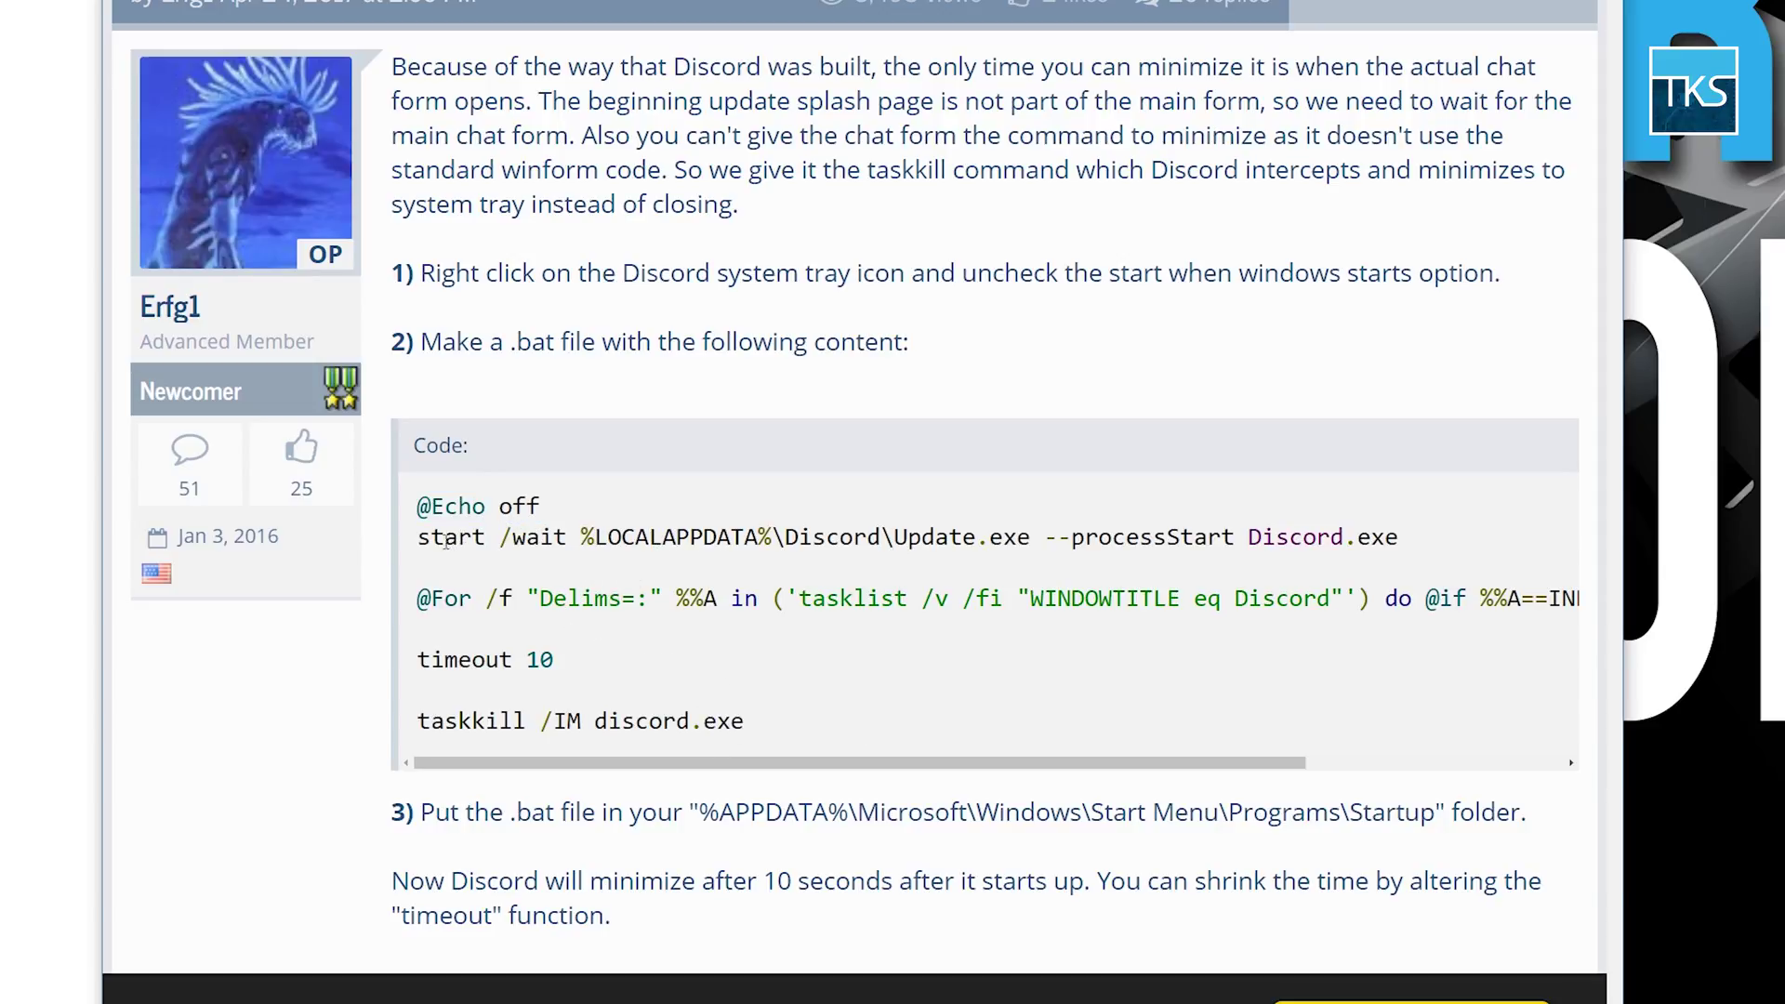
left_click_drag(430, 537, 1149, 587)
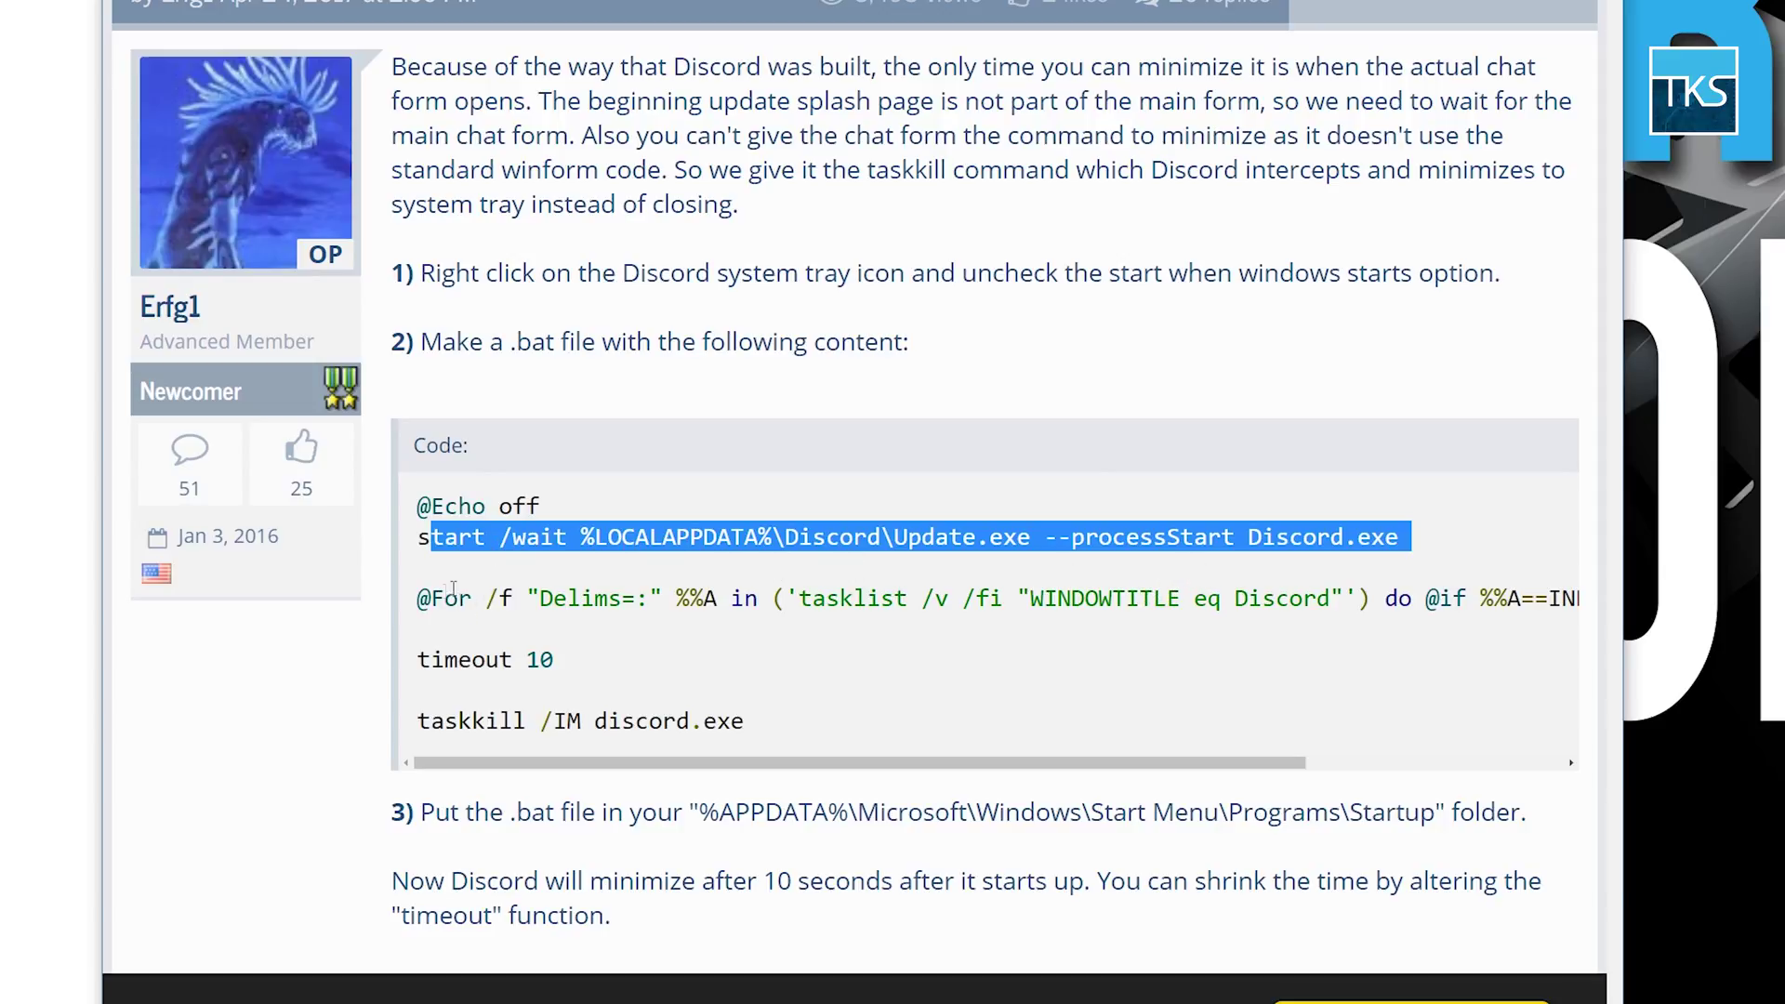
left_click_drag(566, 598, 1096, 634)
left_click_drag(456, 660, 595, 672)
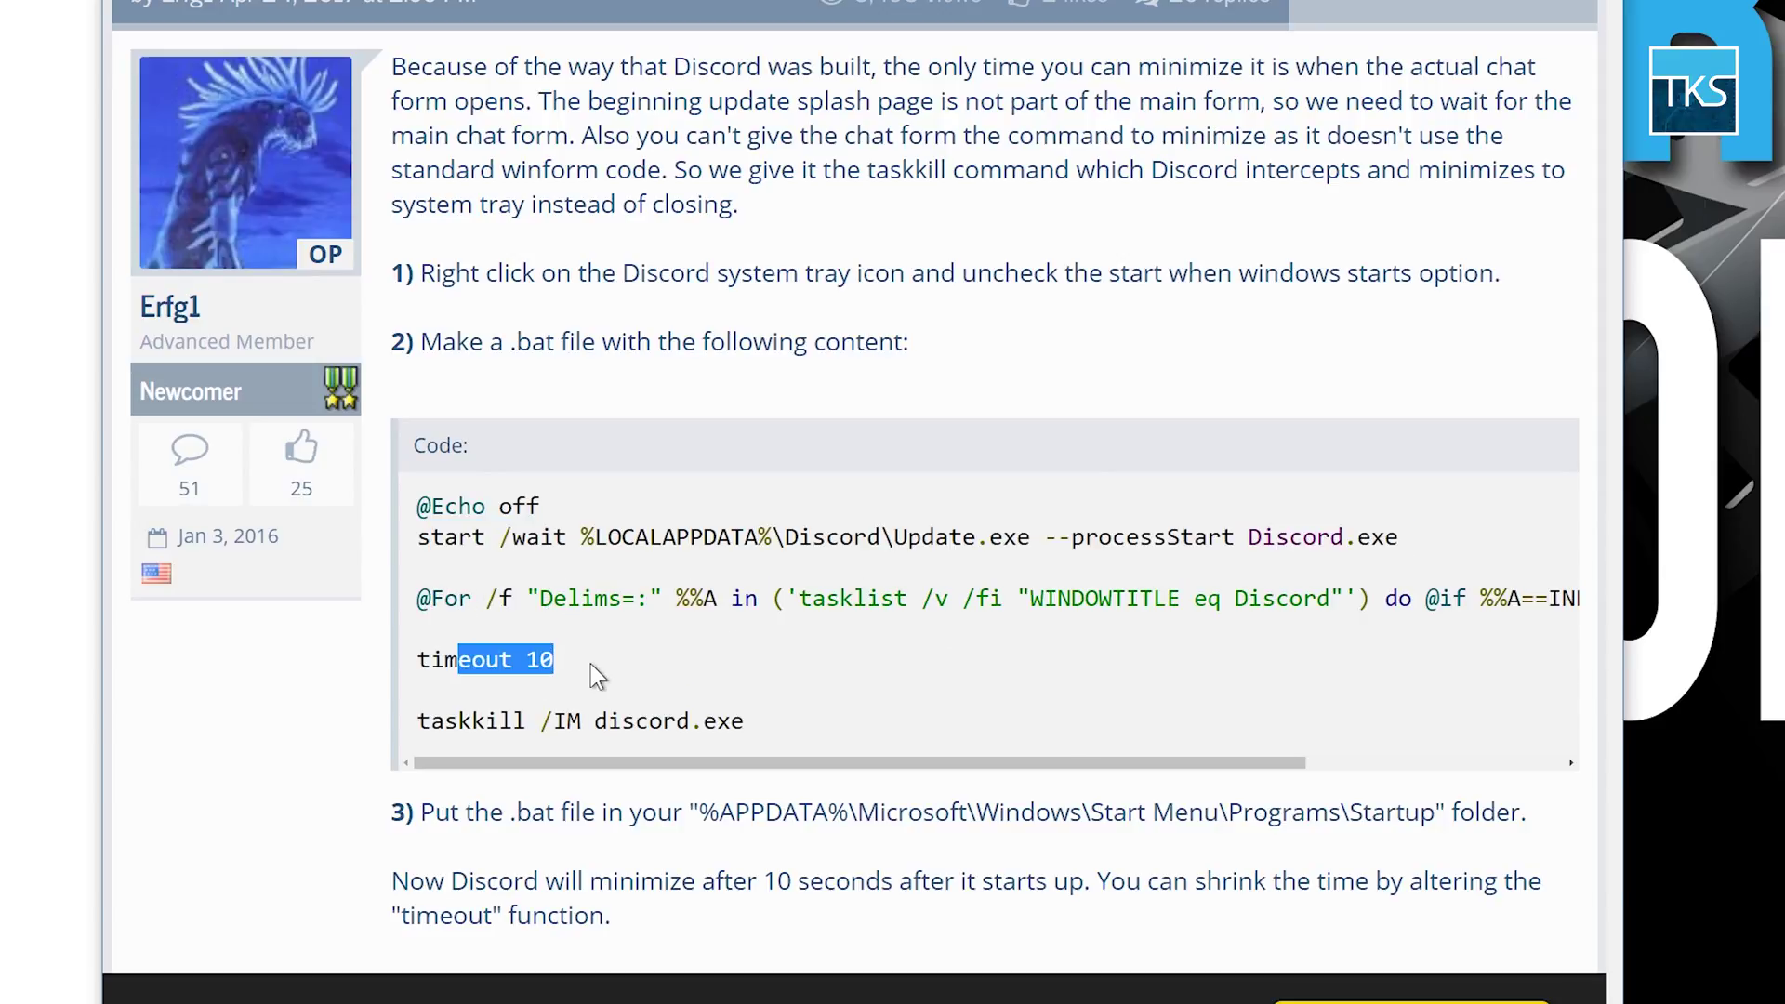
left_click(477, 660)
left_click_drag(457, 660, 596, 664)
left_click(446, 720)
left_click_drag(446, 720, 745, 721)
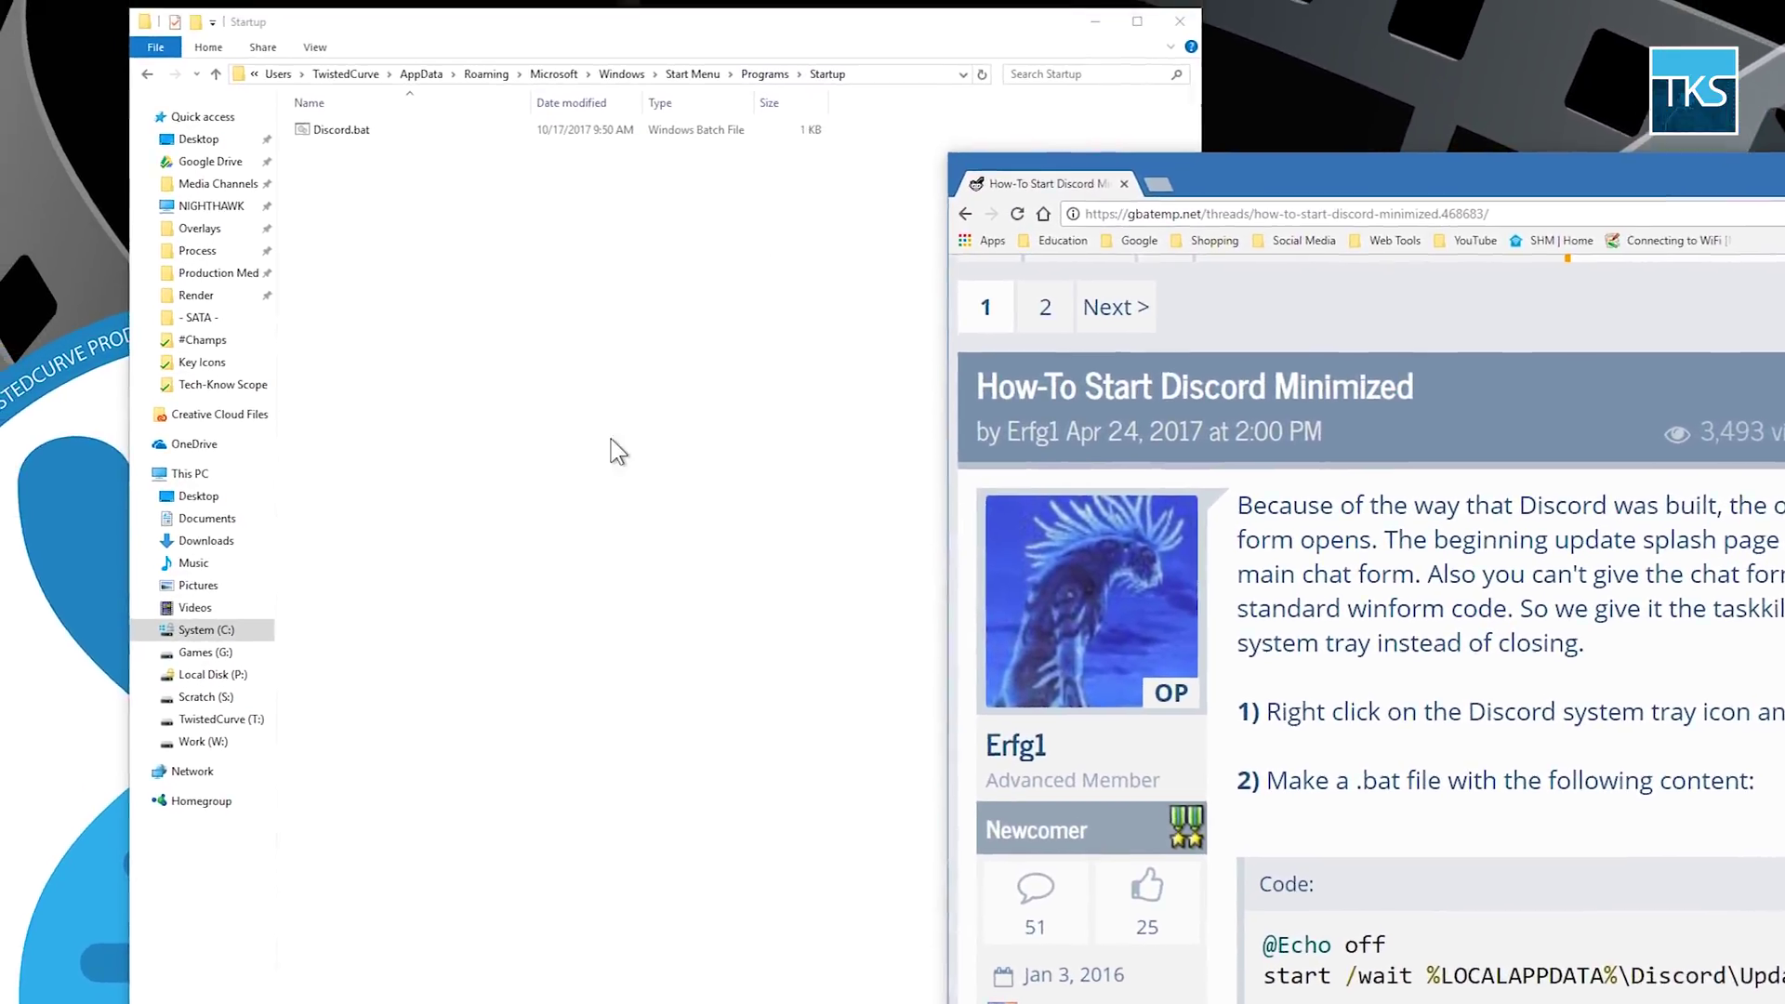
View the item types that can be created in the Startup folder without creating one.
left_click(469, 332)
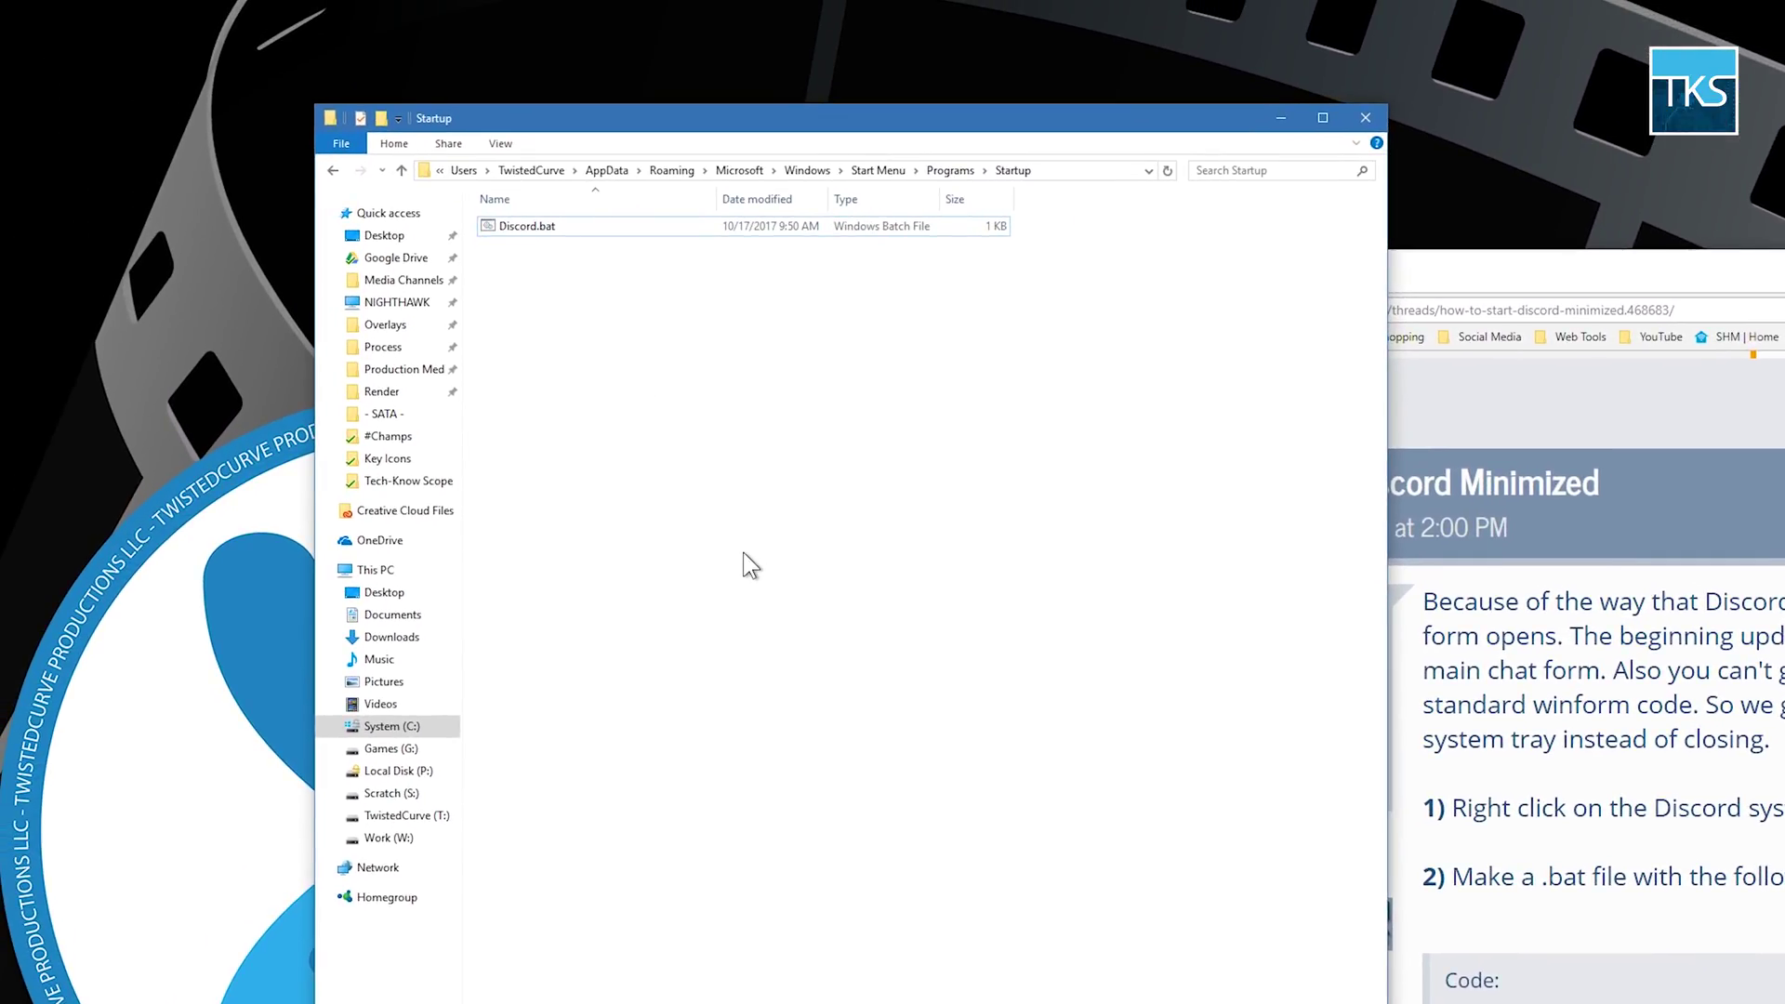
right_click(755, 502)
mouse_move(863, 746)
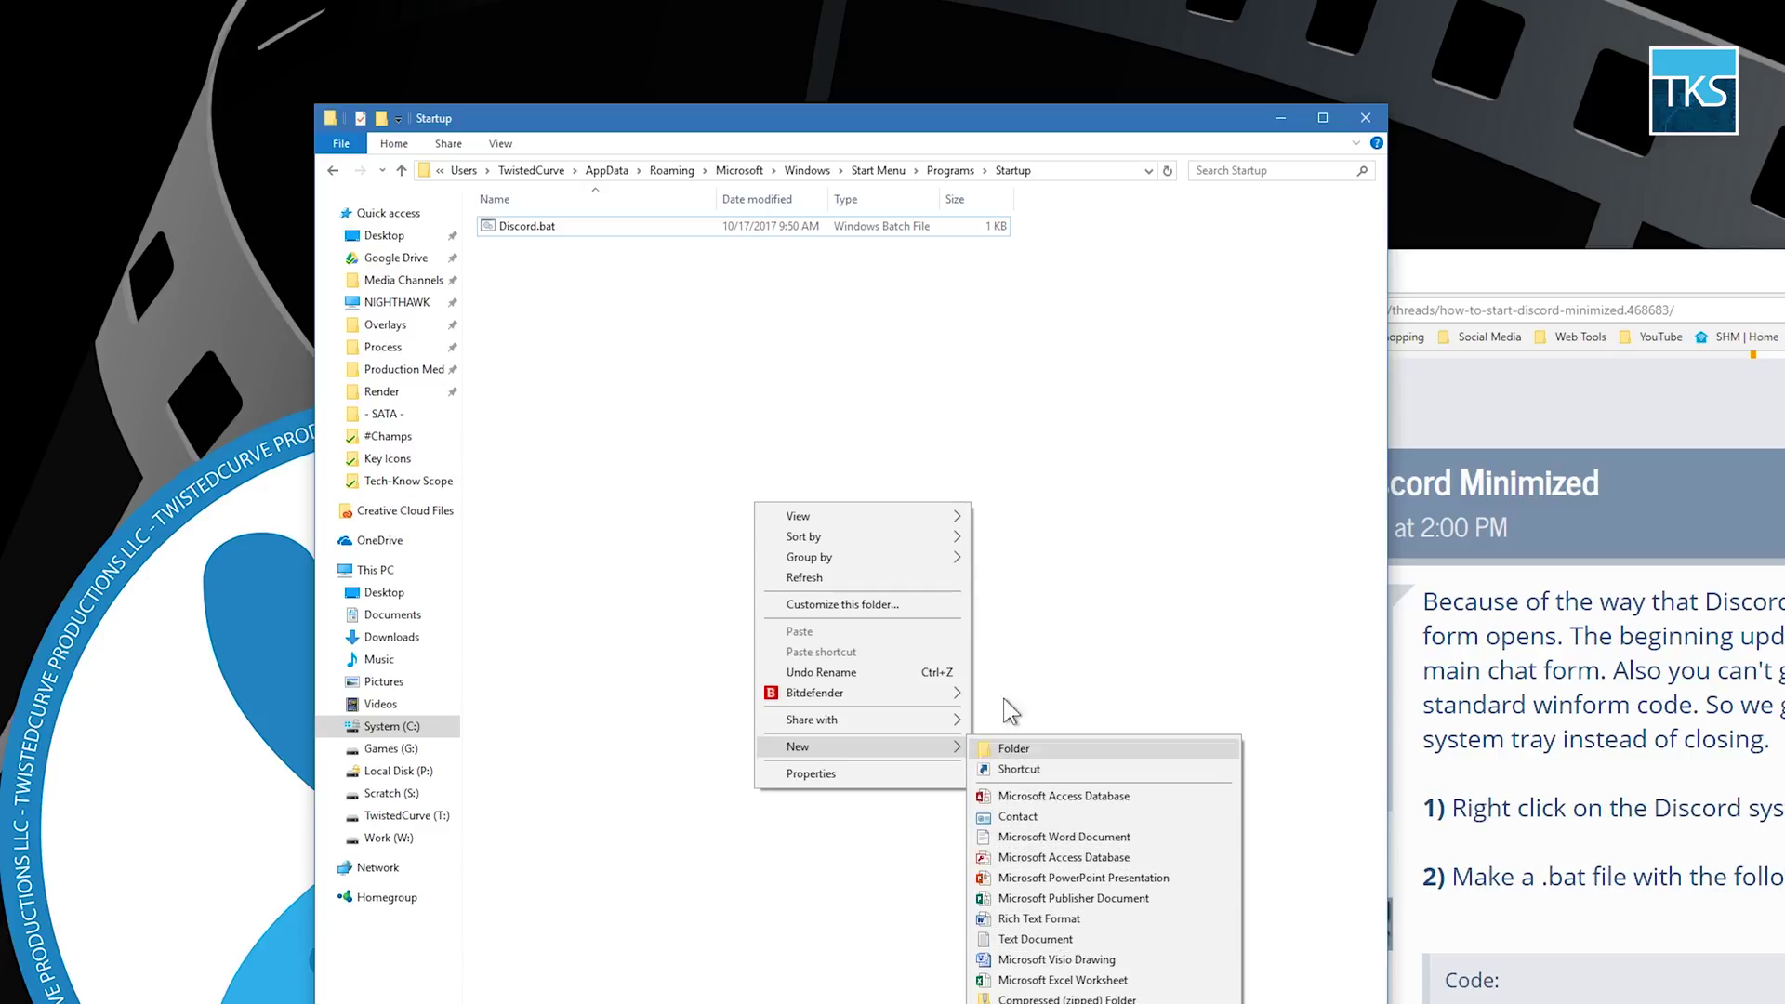
left_click(944, 403)
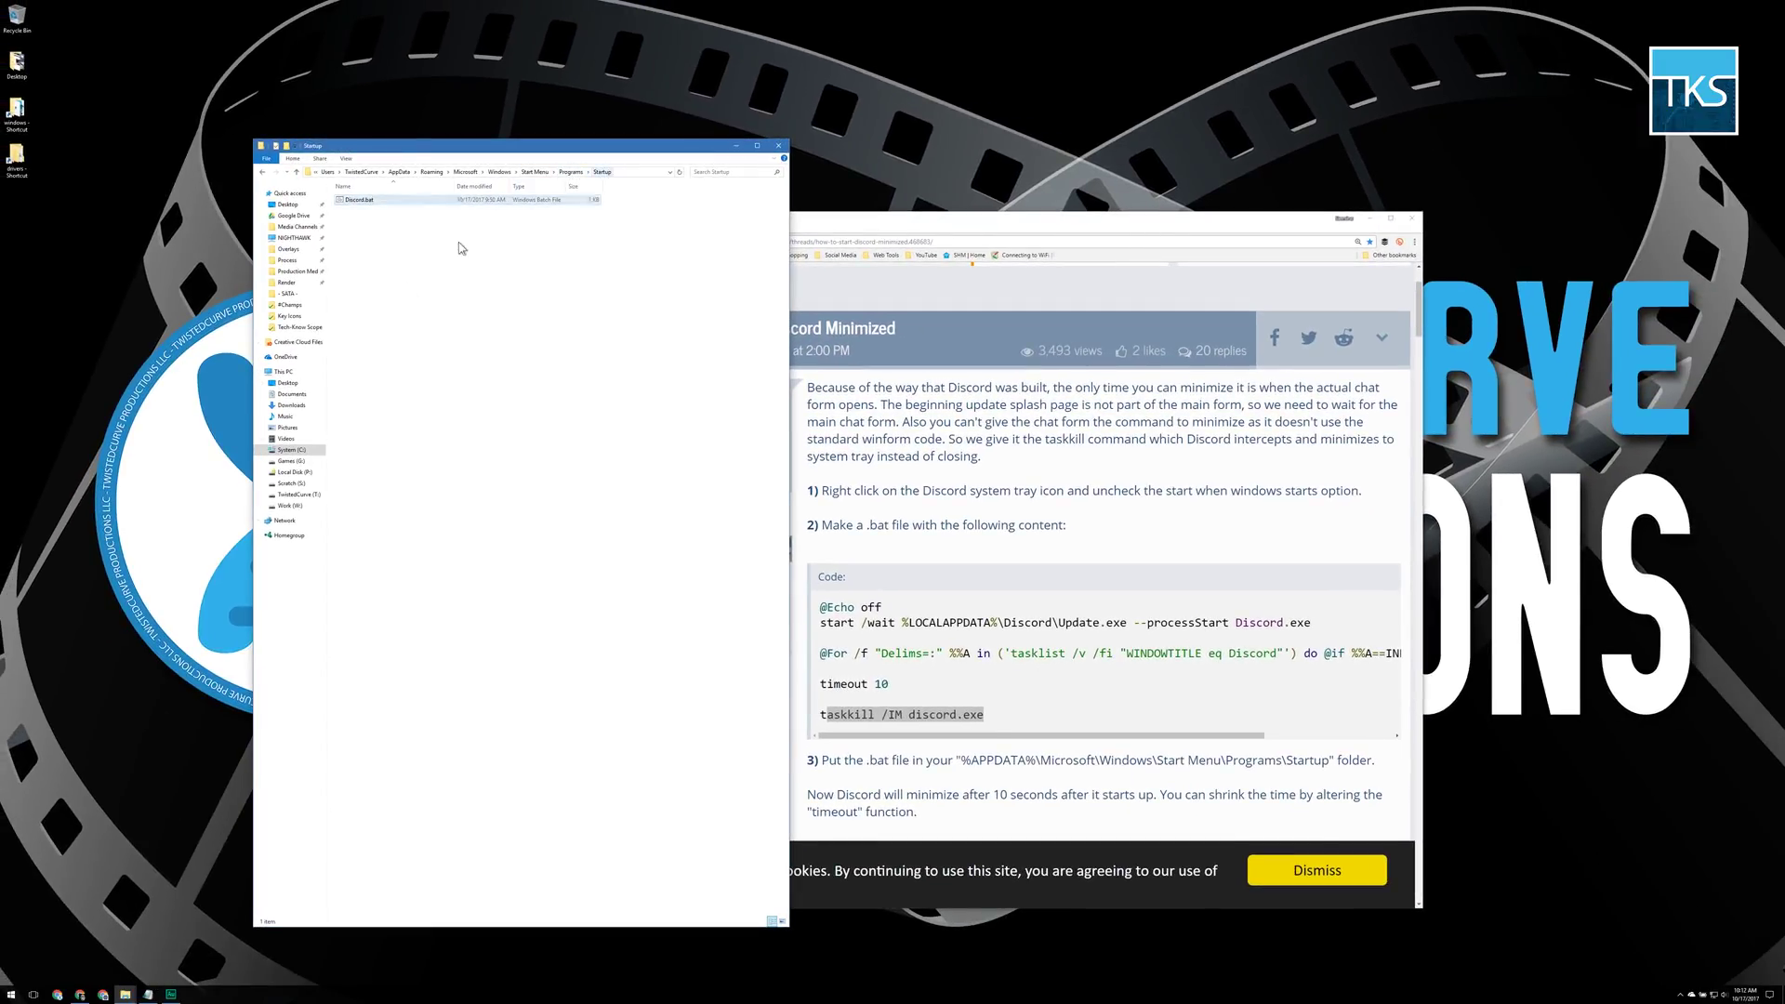
Switch to Discord.bat in Notepad, inspect the Save As location and file name settings, and cancel without saving.
left_click(148, 994)
left_click(1023, 227)
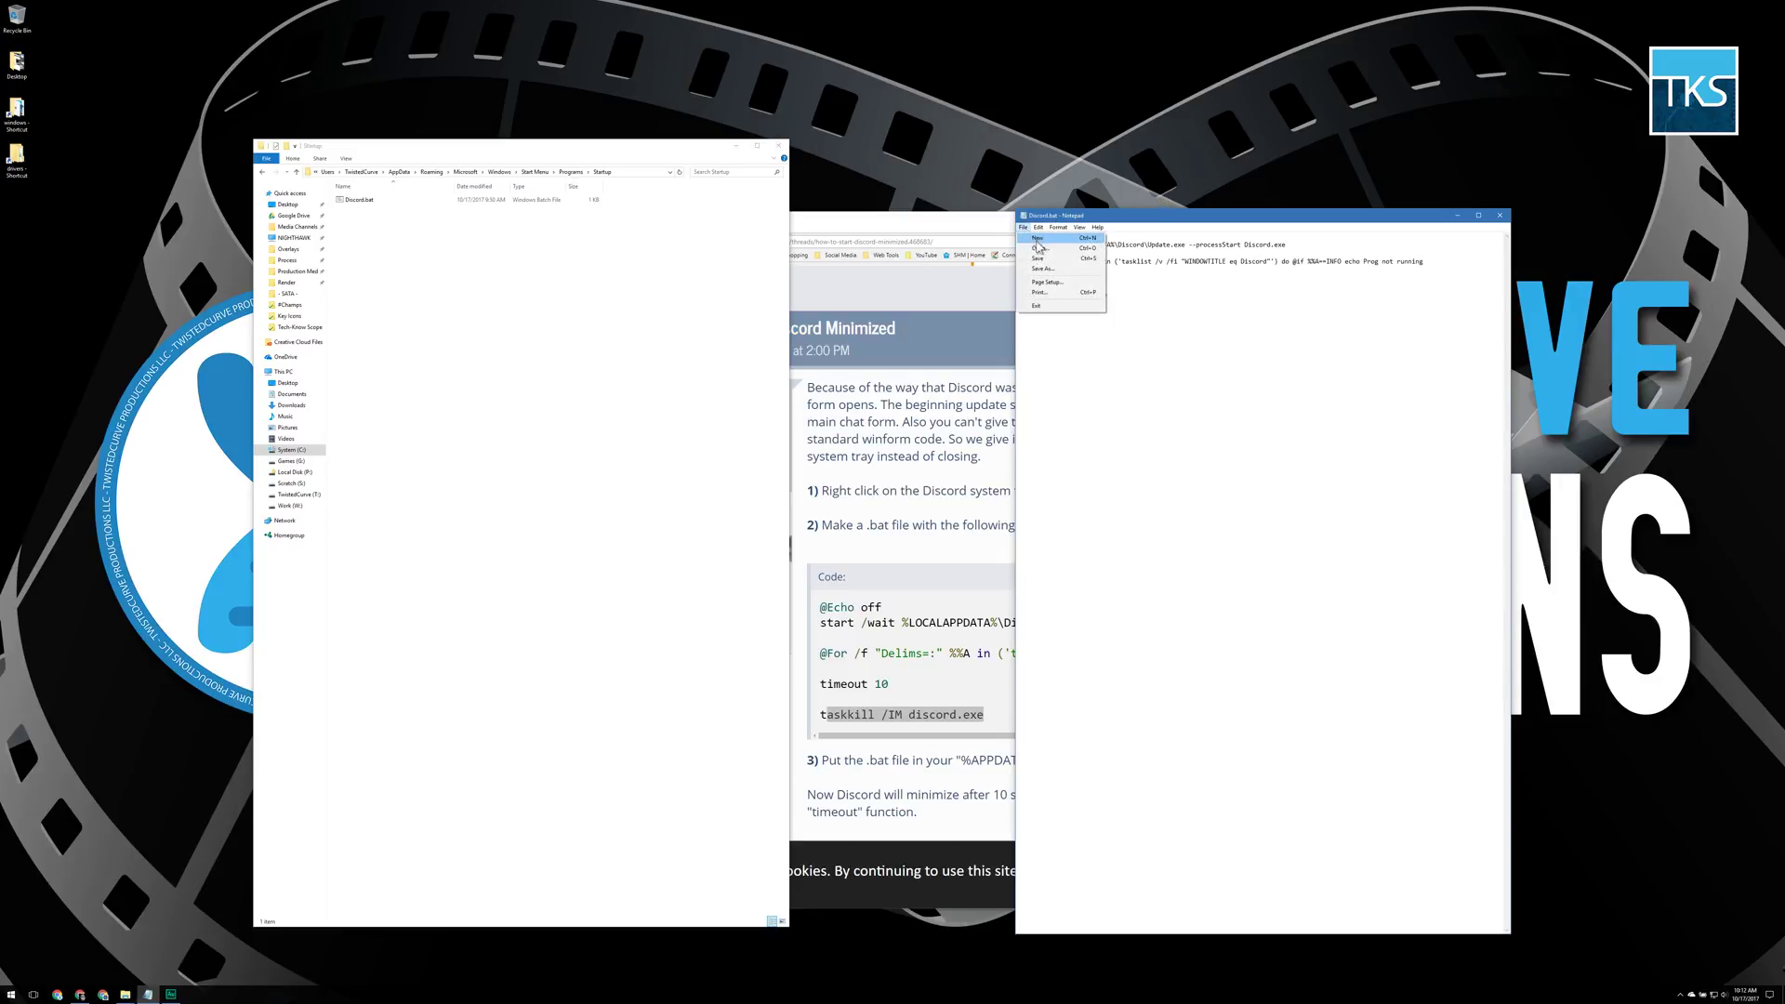
left_click(1054, 273)
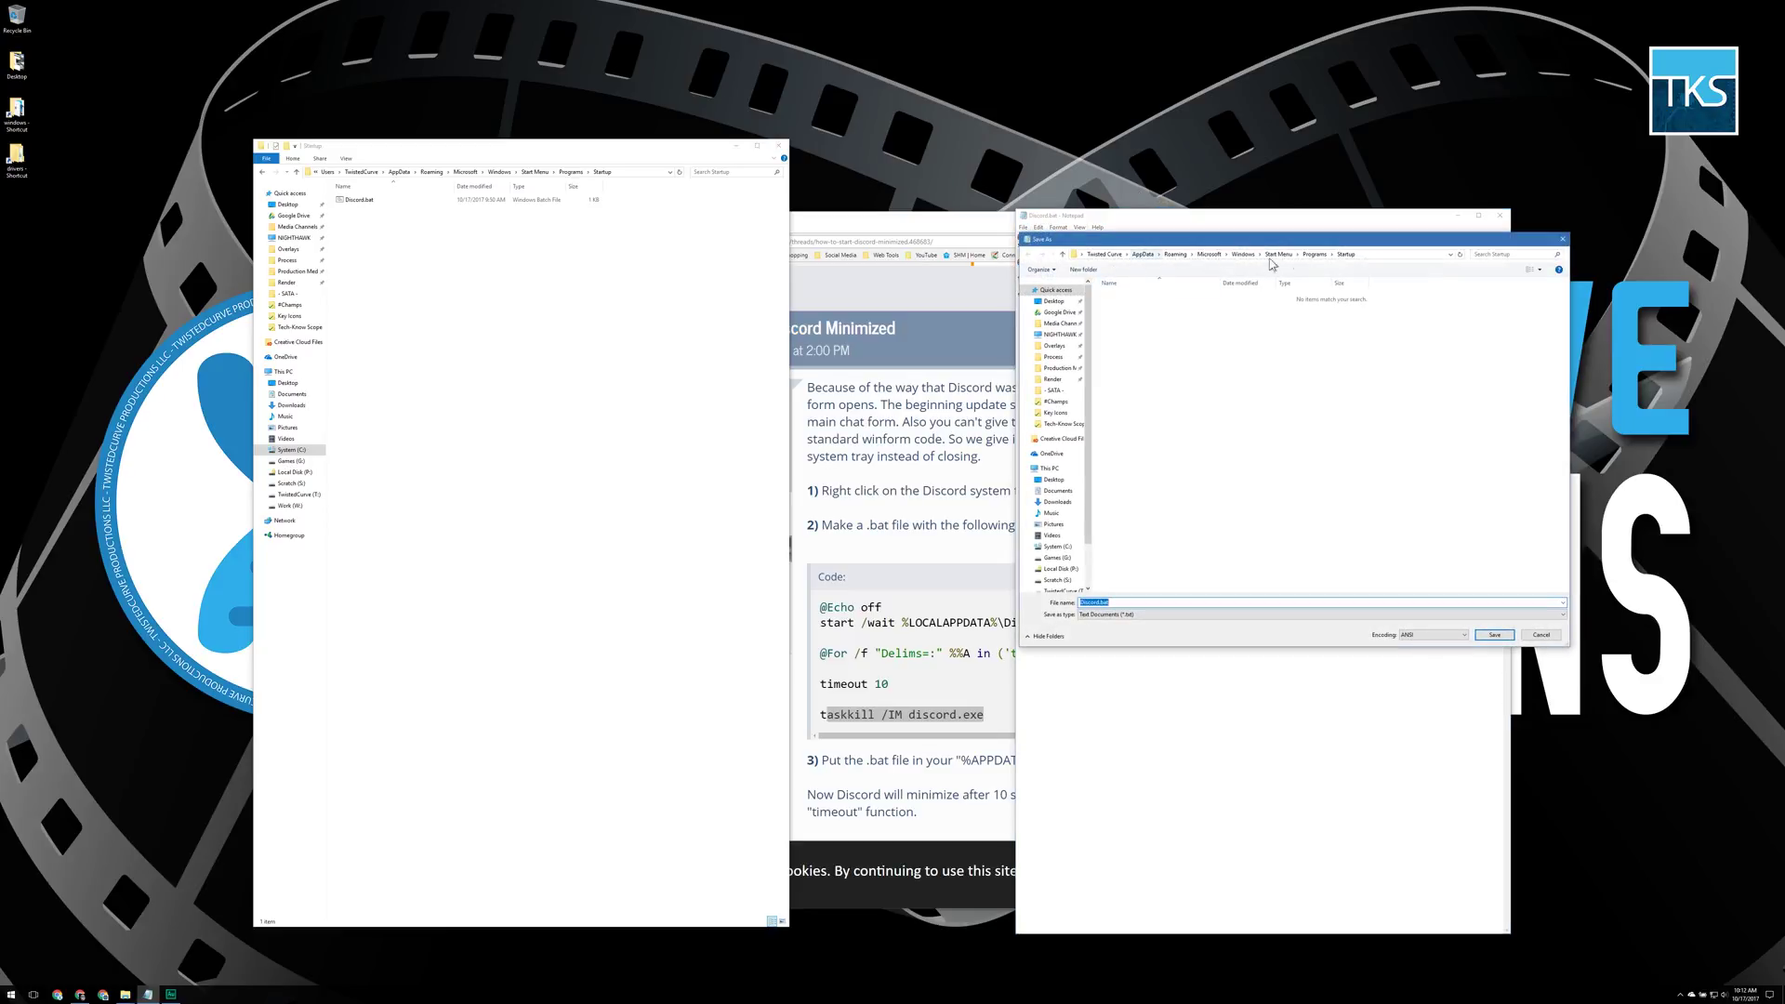
left_click(1540, 634)
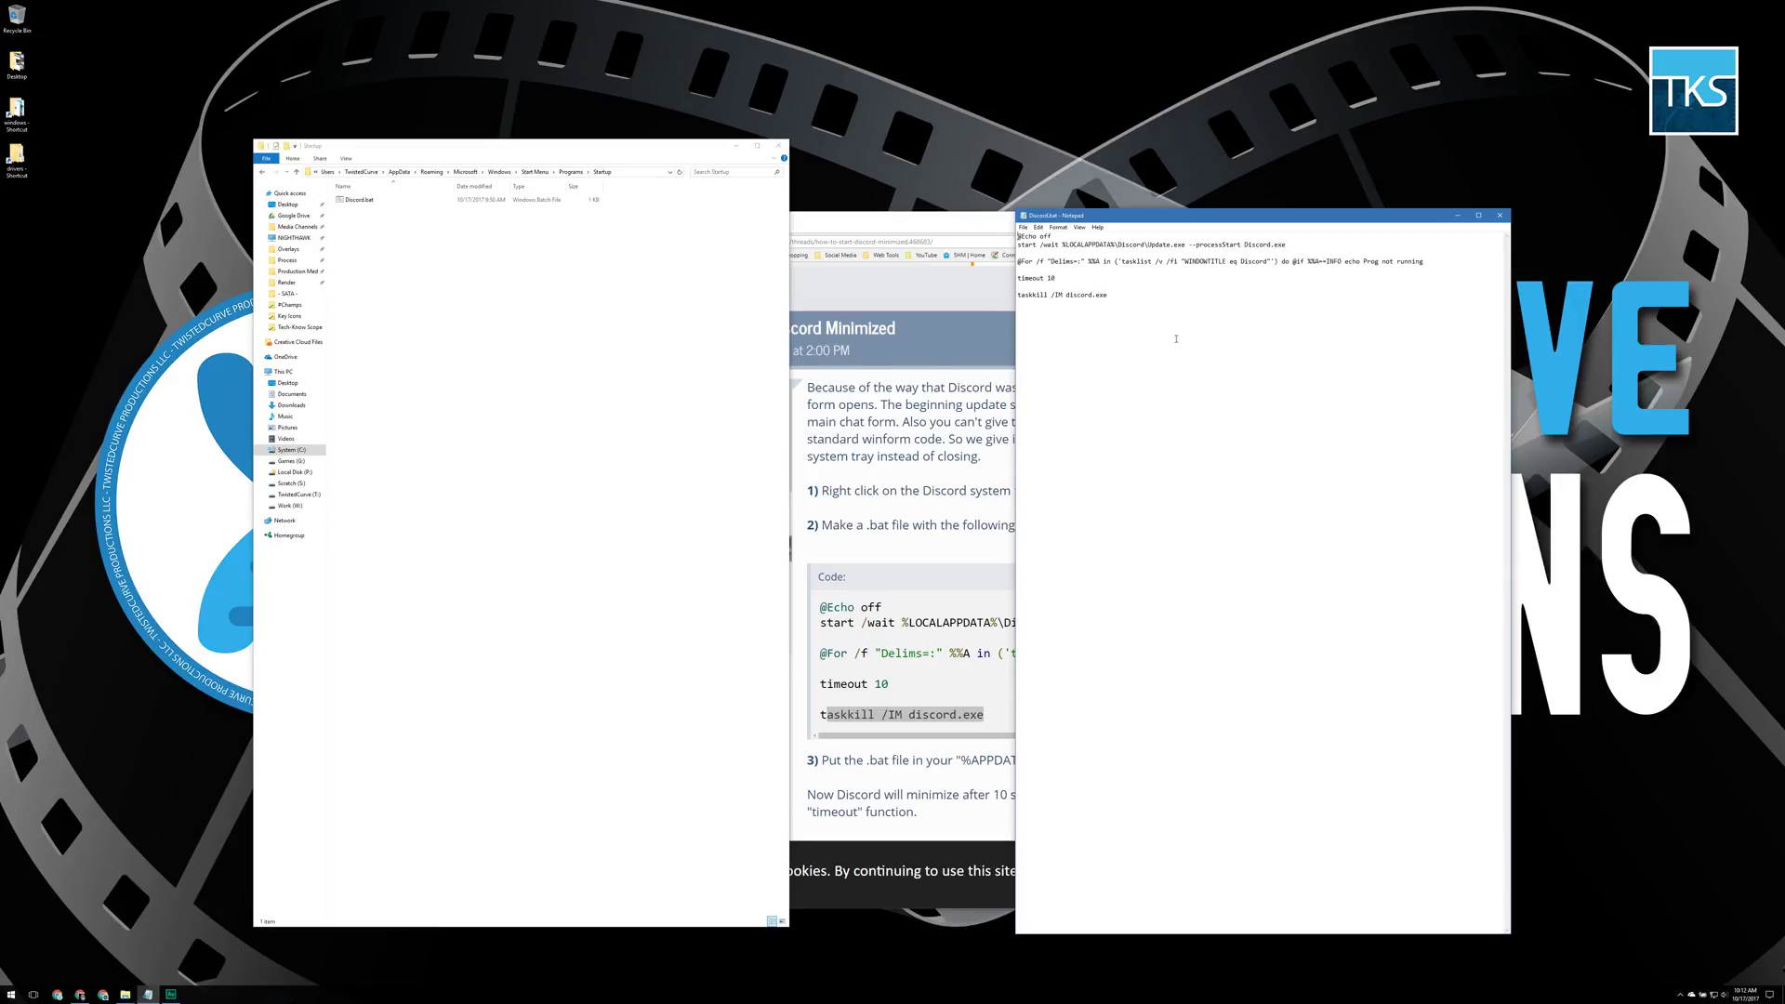
left_click_drag(1098, 223, 1193, 161)
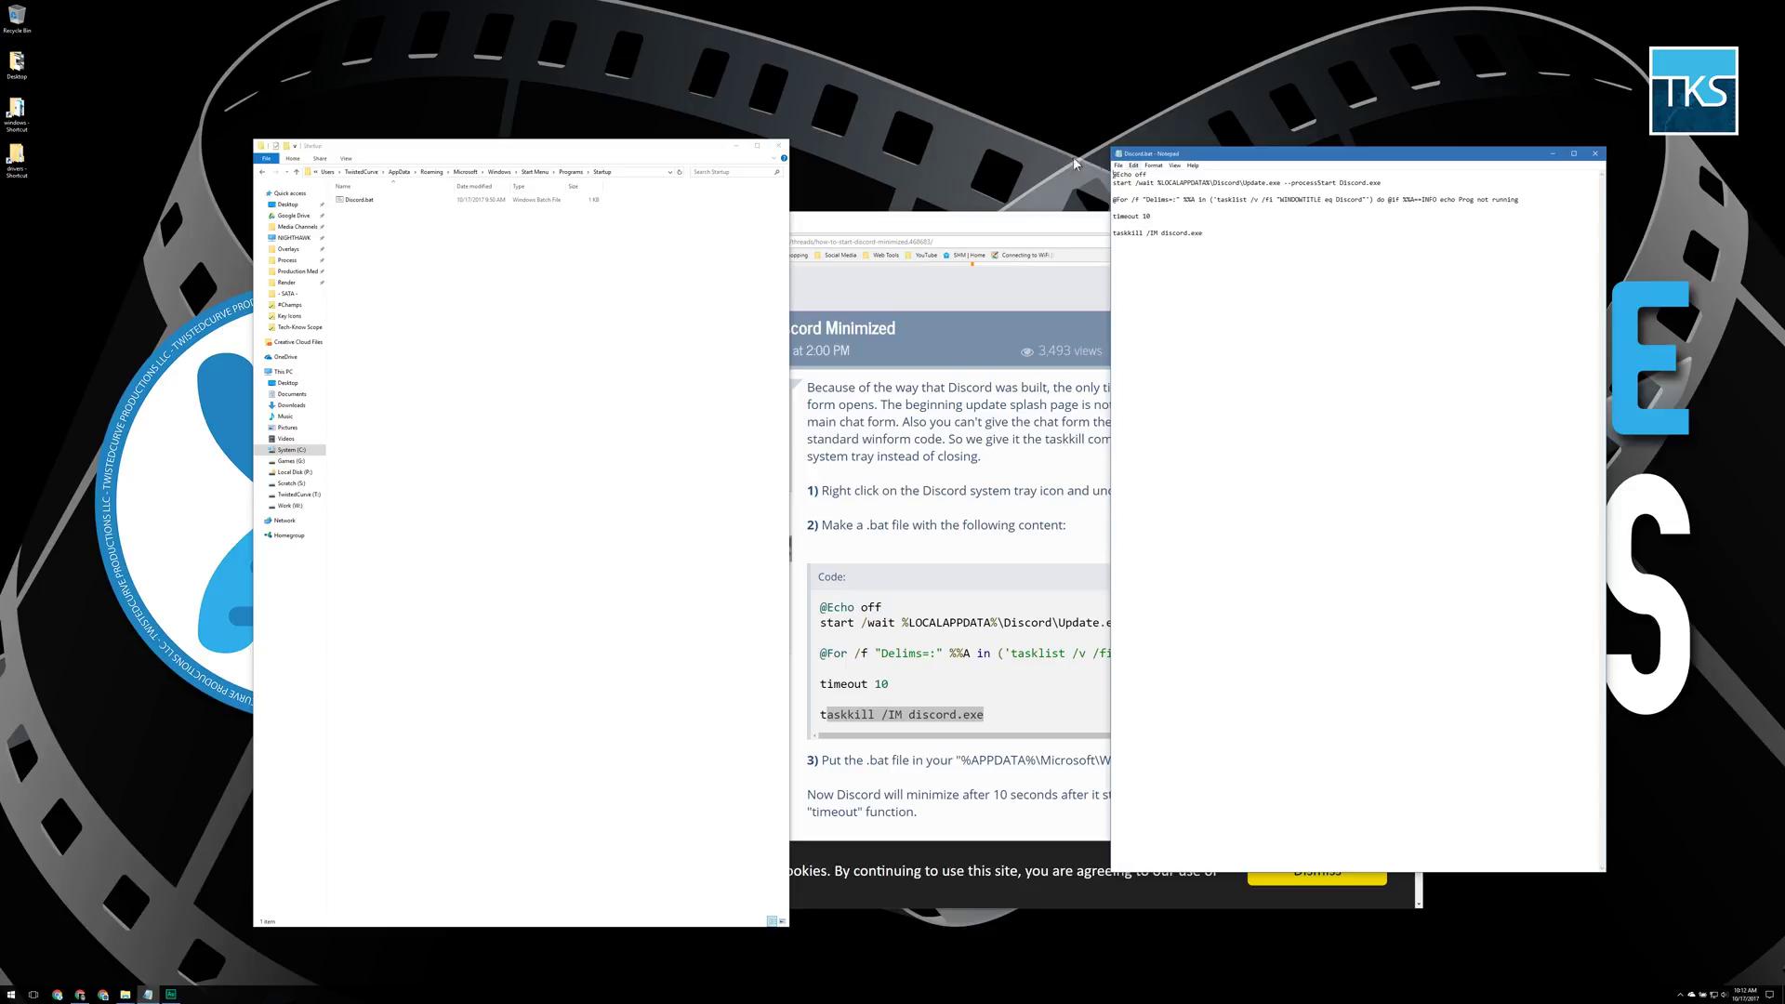
left_click(1024, 322)
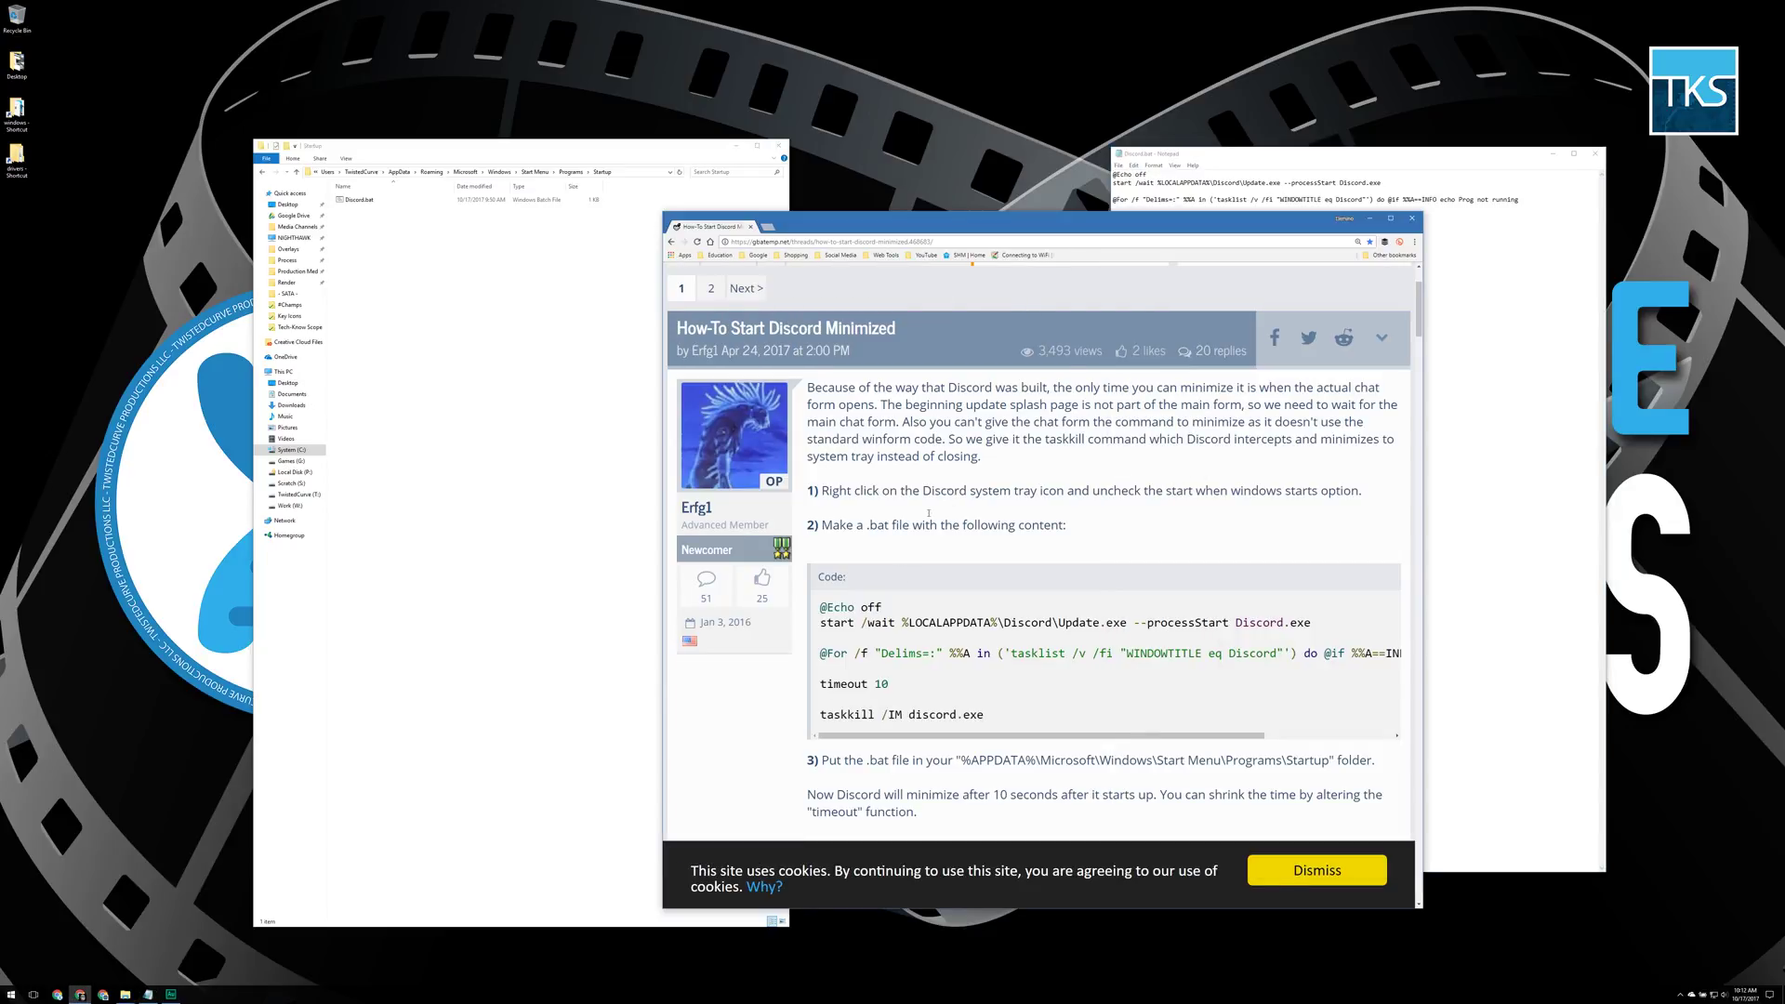
left_click_drag(820, 606, 963, 713)
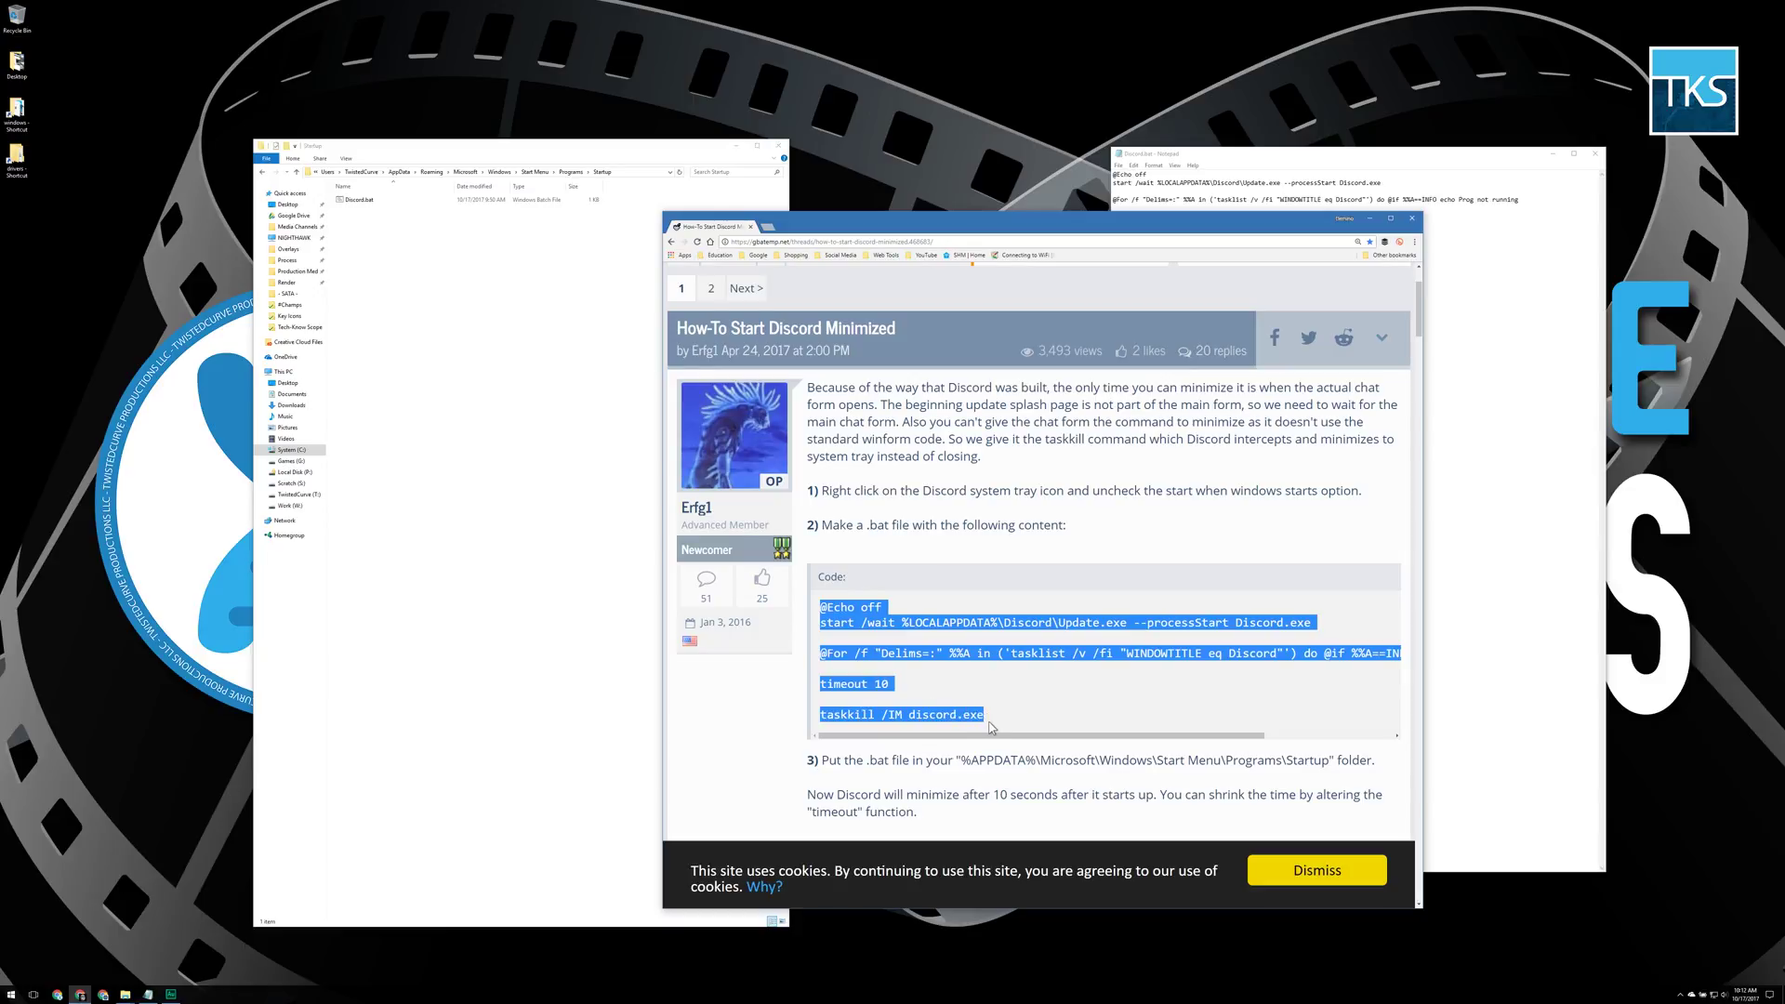
left_click(1319, 234)
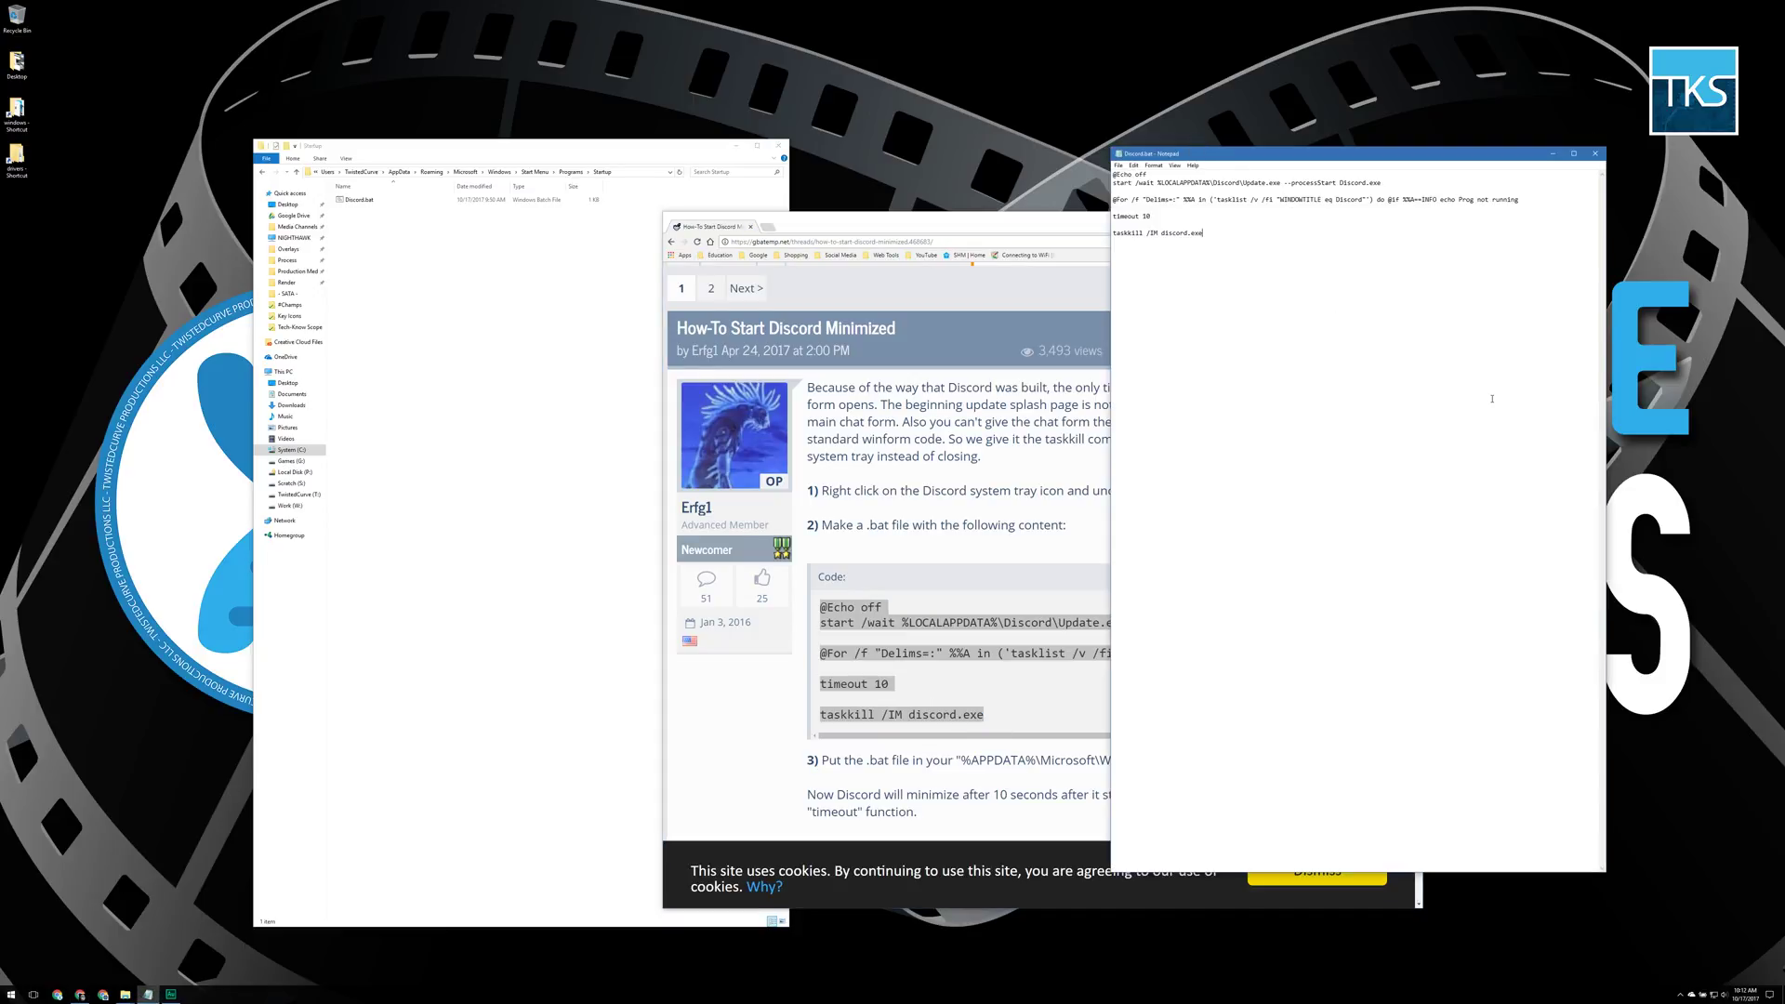
left_click(1595, 153)
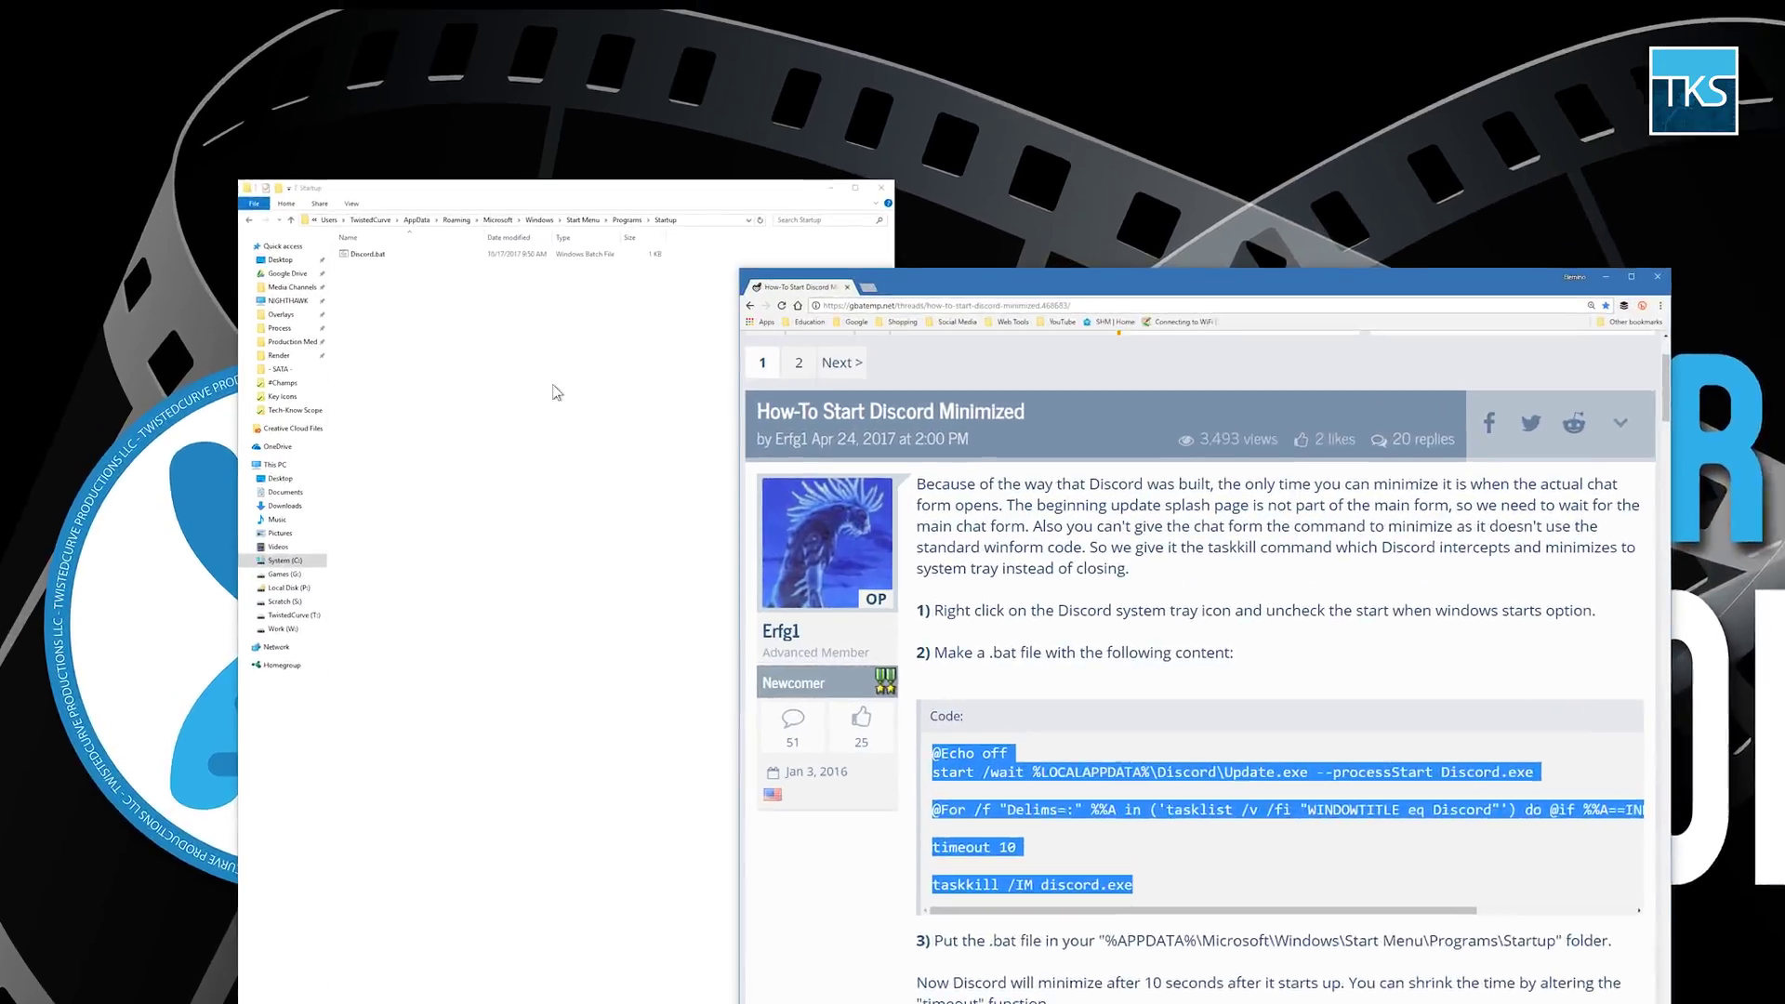
Switch to the Startup folder and run Discord.bat to test the script.
left_click(361, 203)
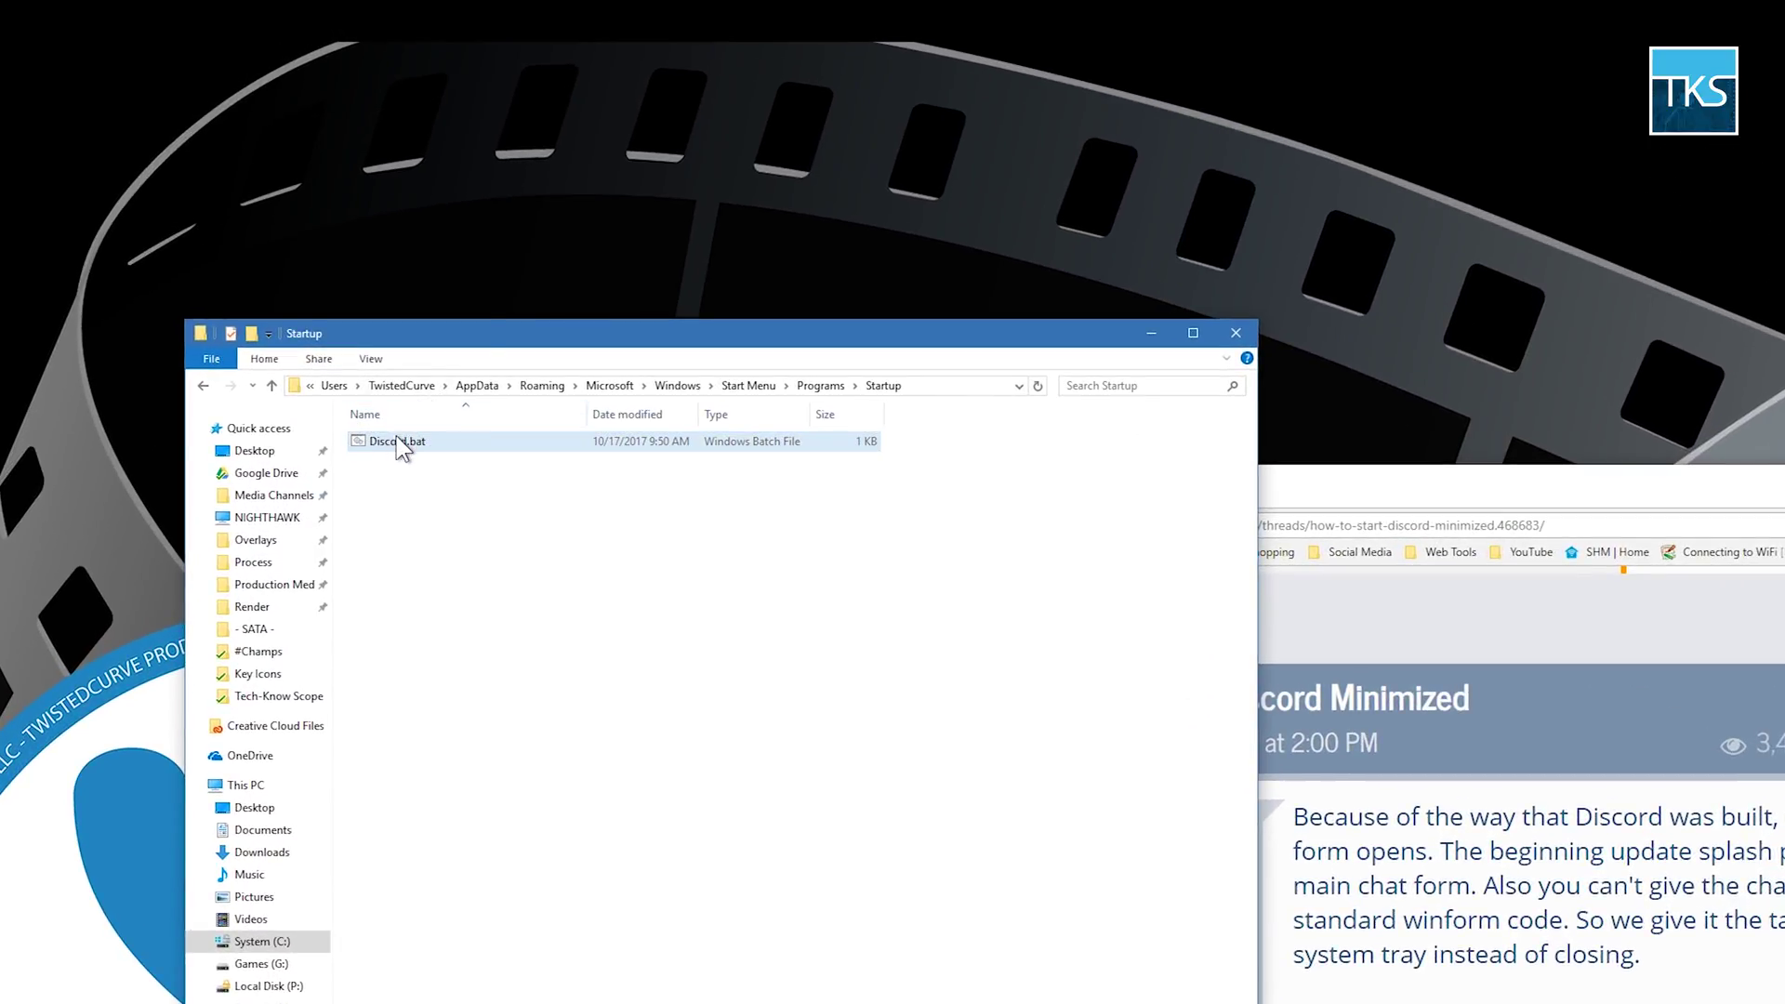
left_click(398, 439)
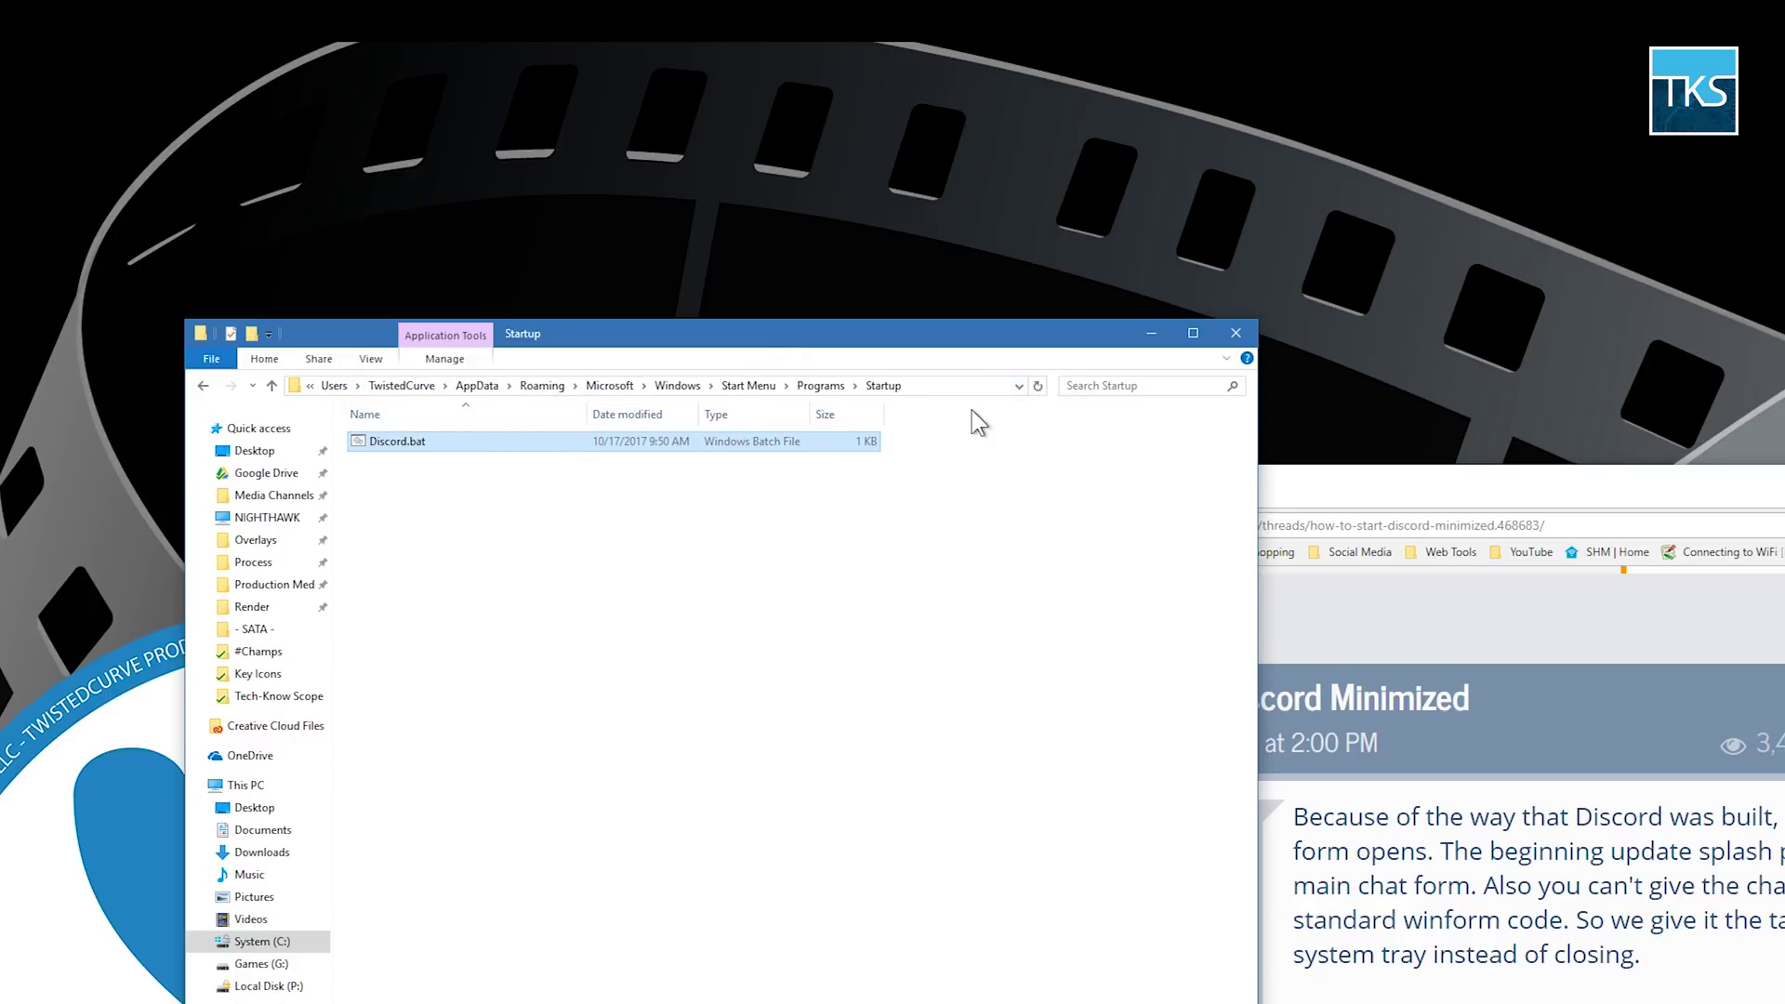
left_click(556, 471)
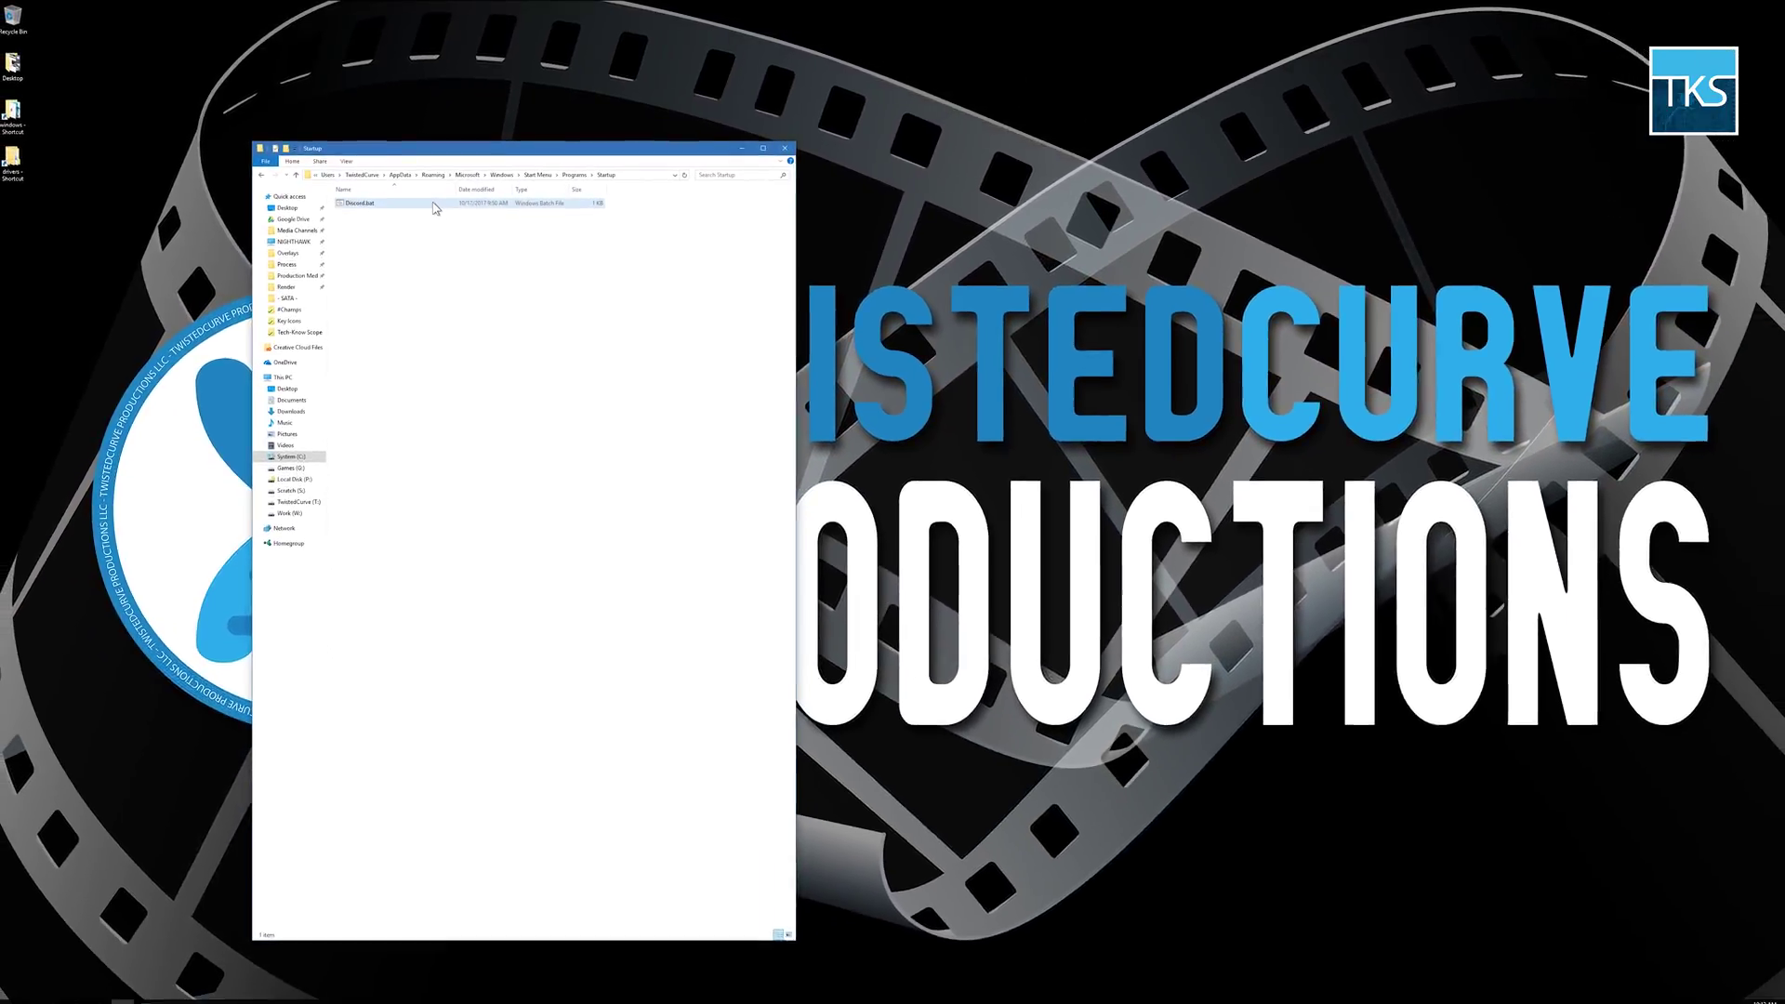
double_click(433, 204)
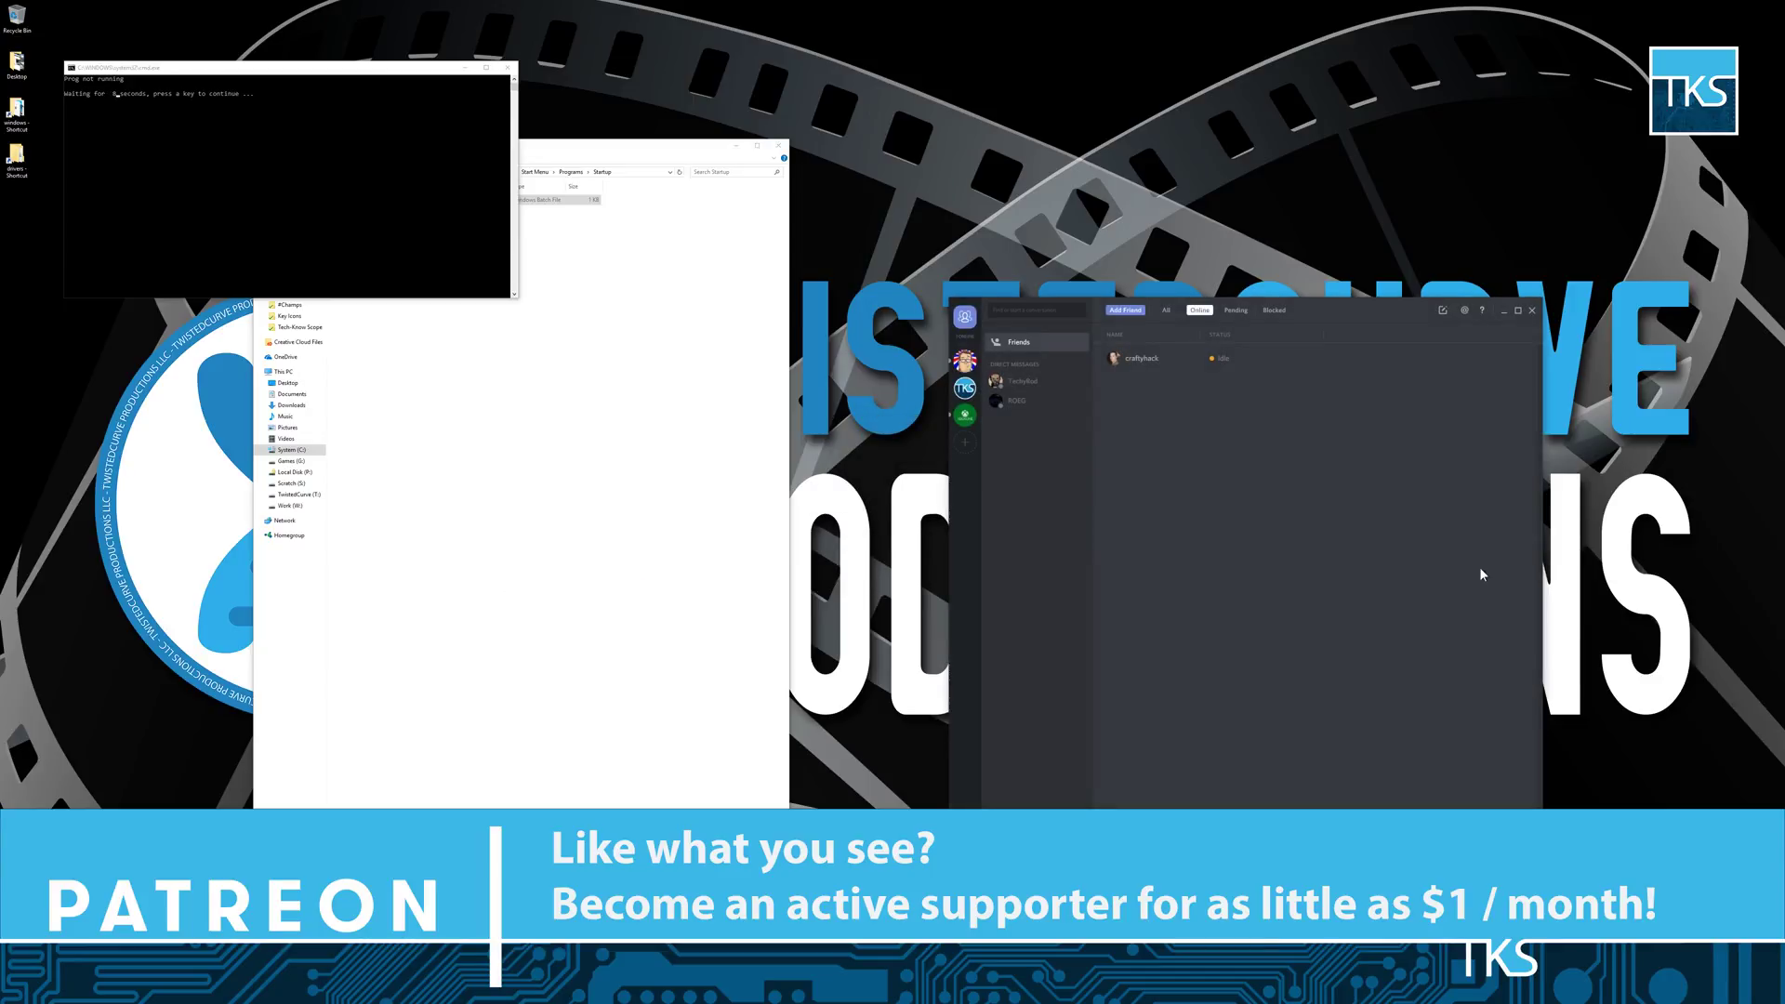
Open the TKS server in Discord and, once the batch file's countdown has ended, restore Discord from the hidden system tray icons.
left_click(965, 388)
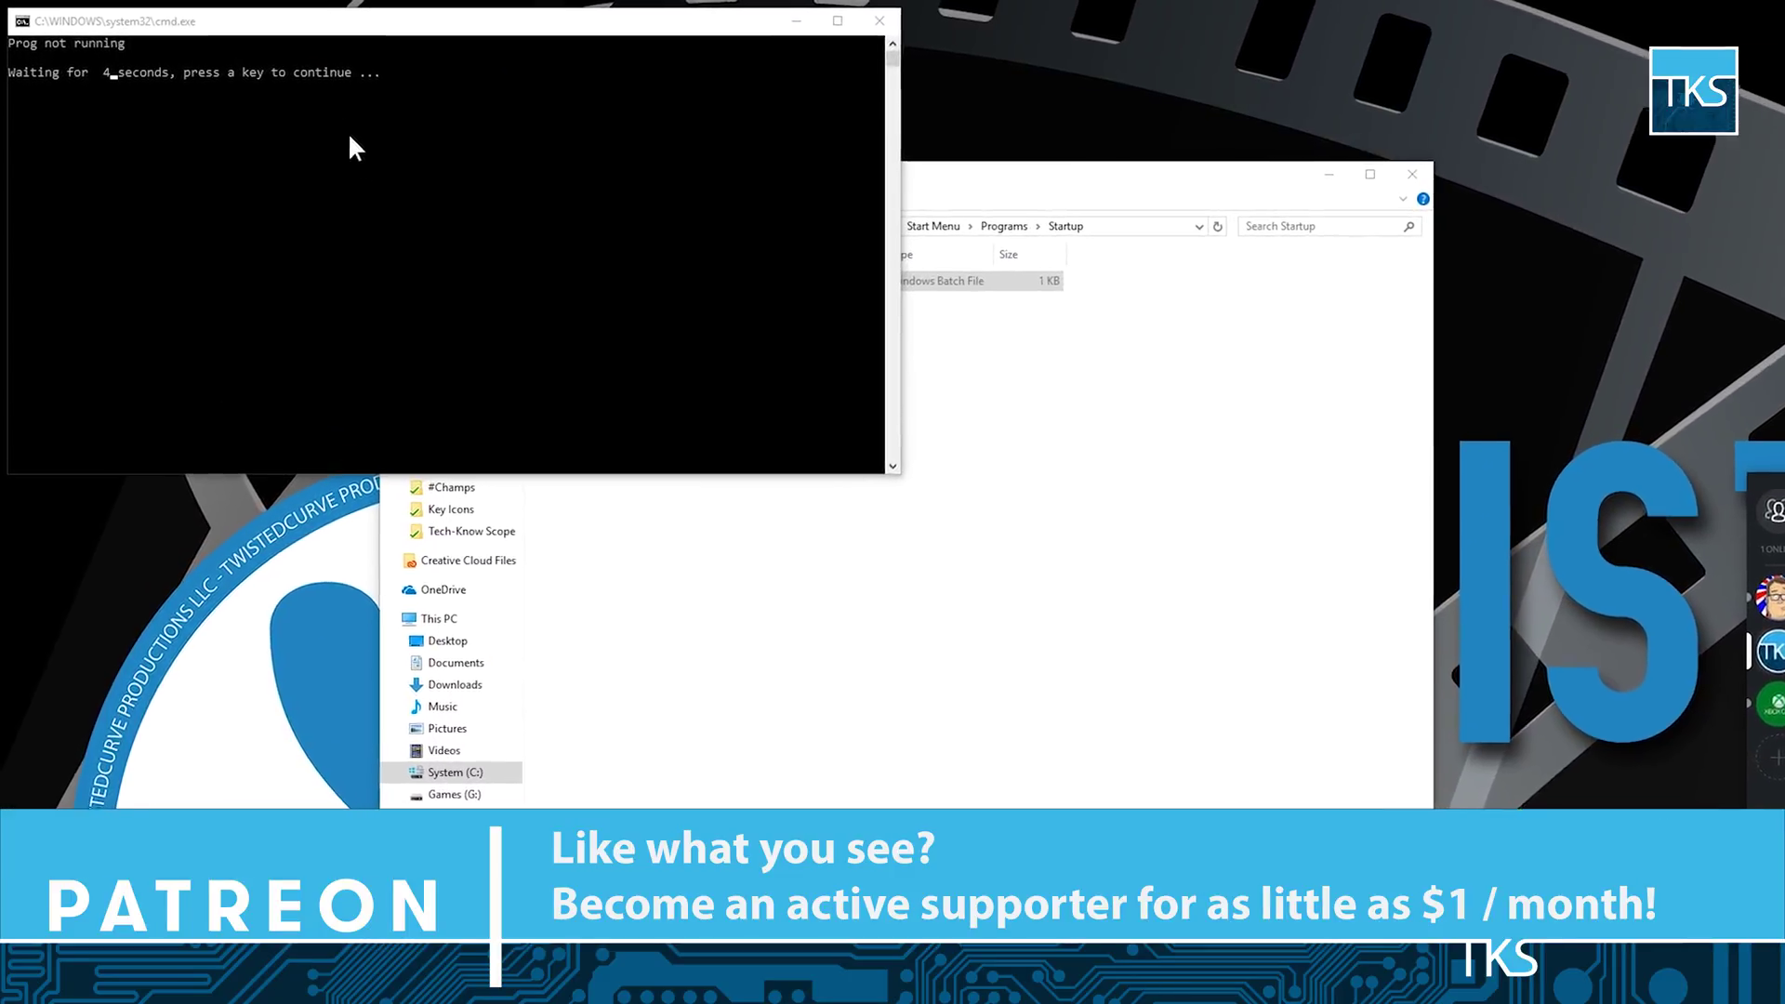
left_click_drag(316, 20, 957, 453)
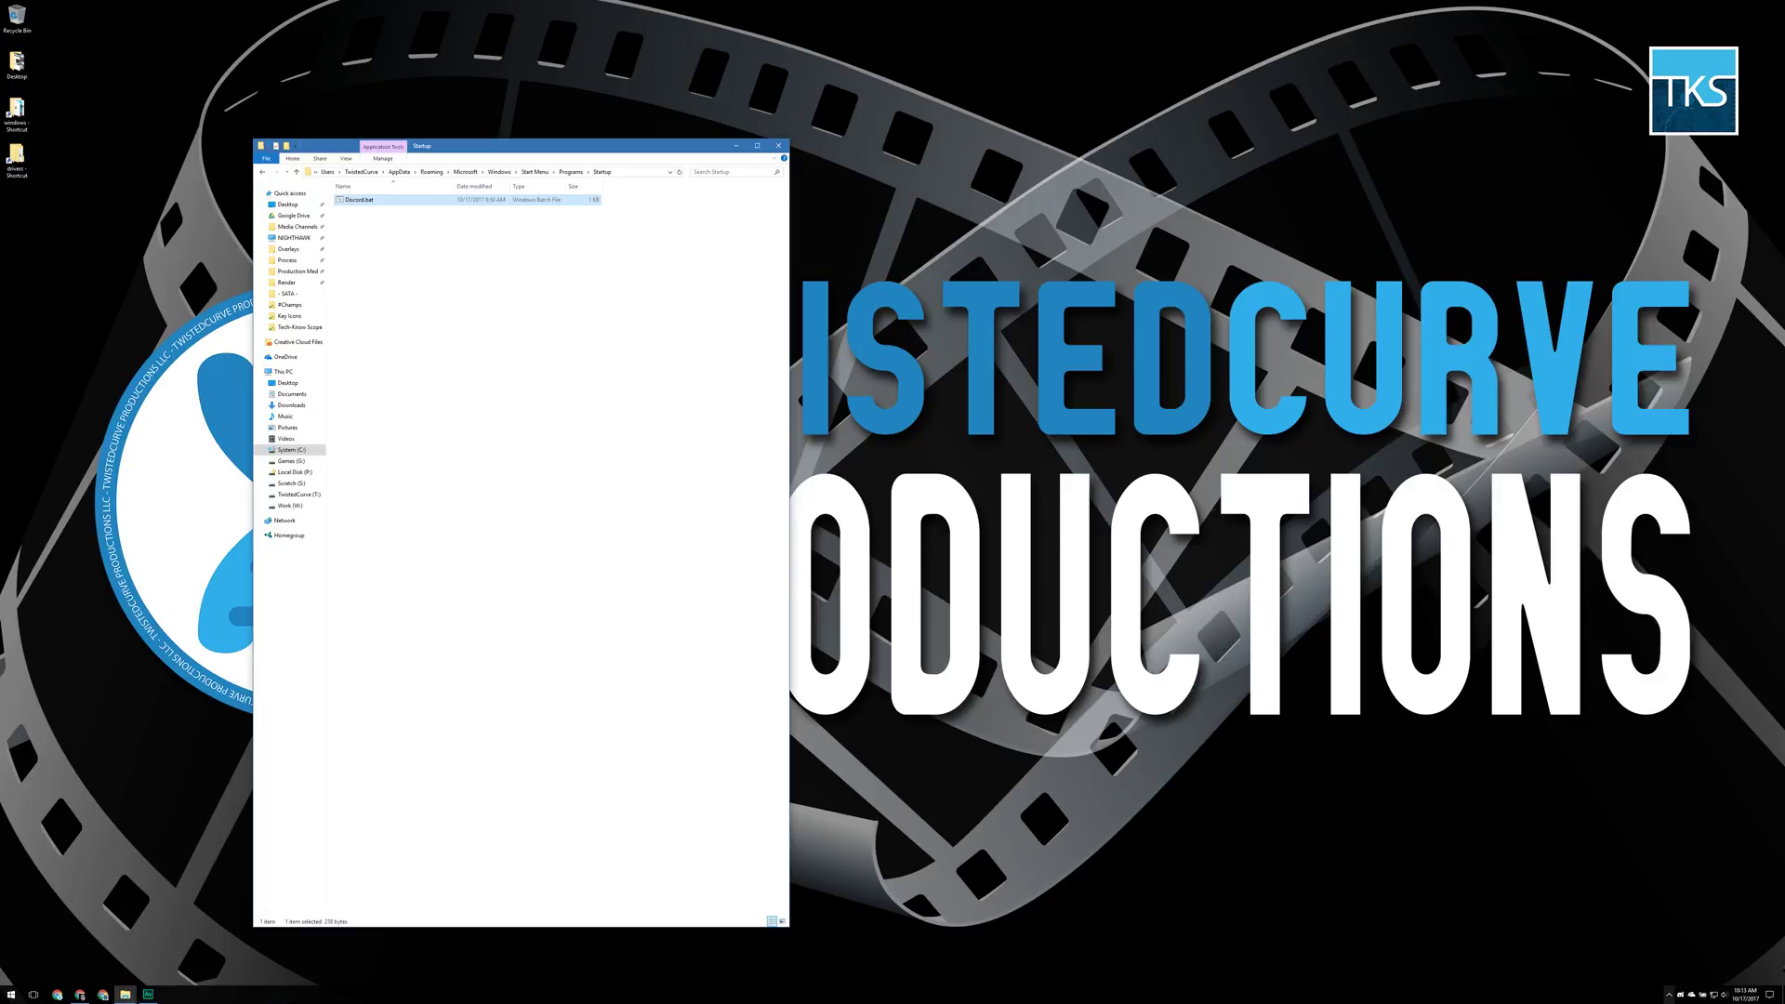
left_click(1669, 994)
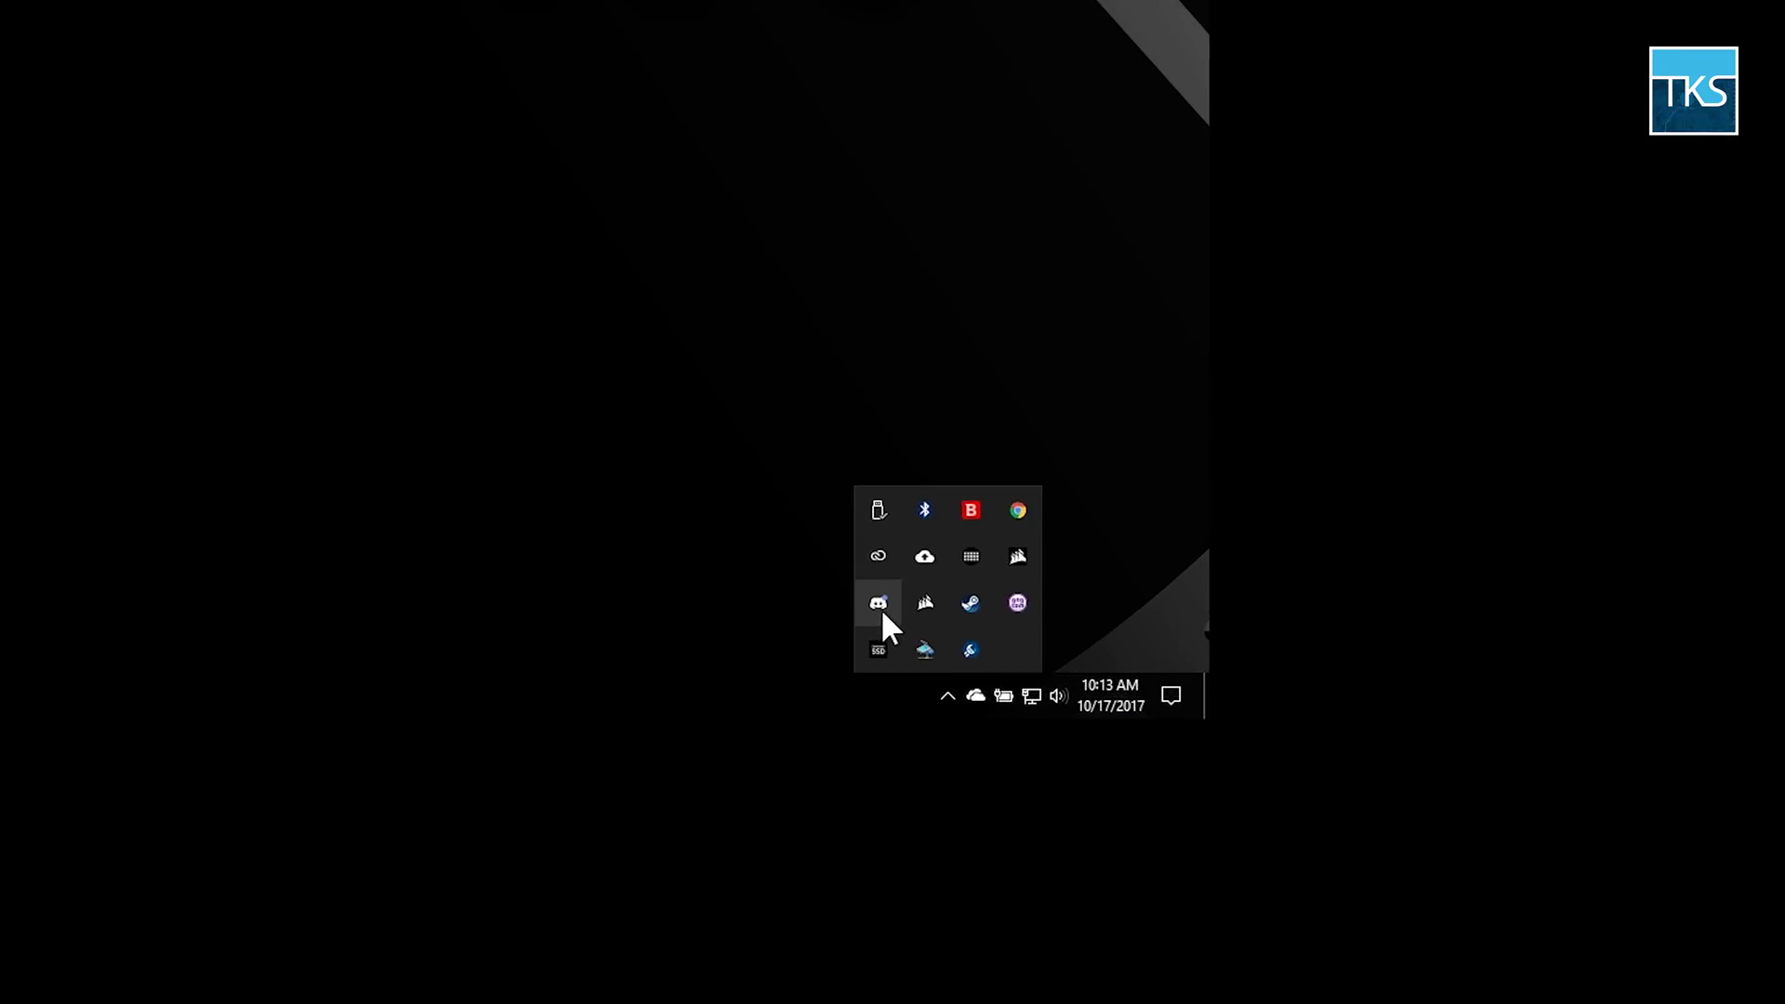
left_click(879, 603)
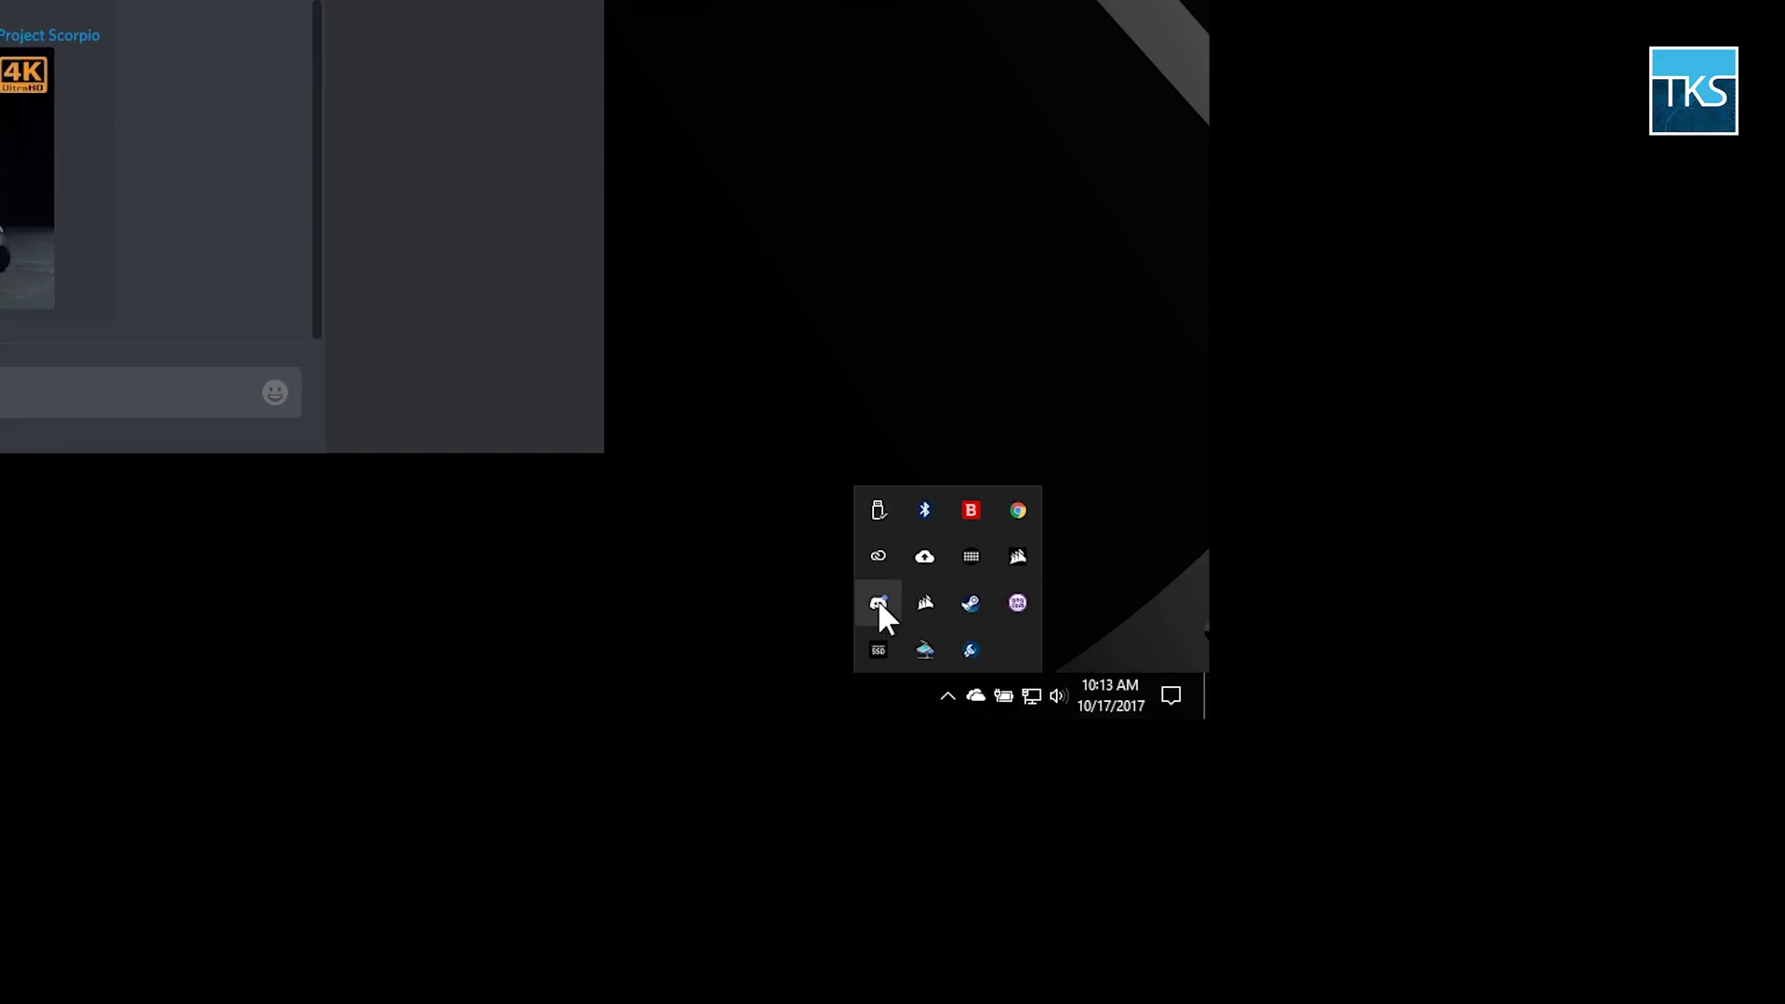